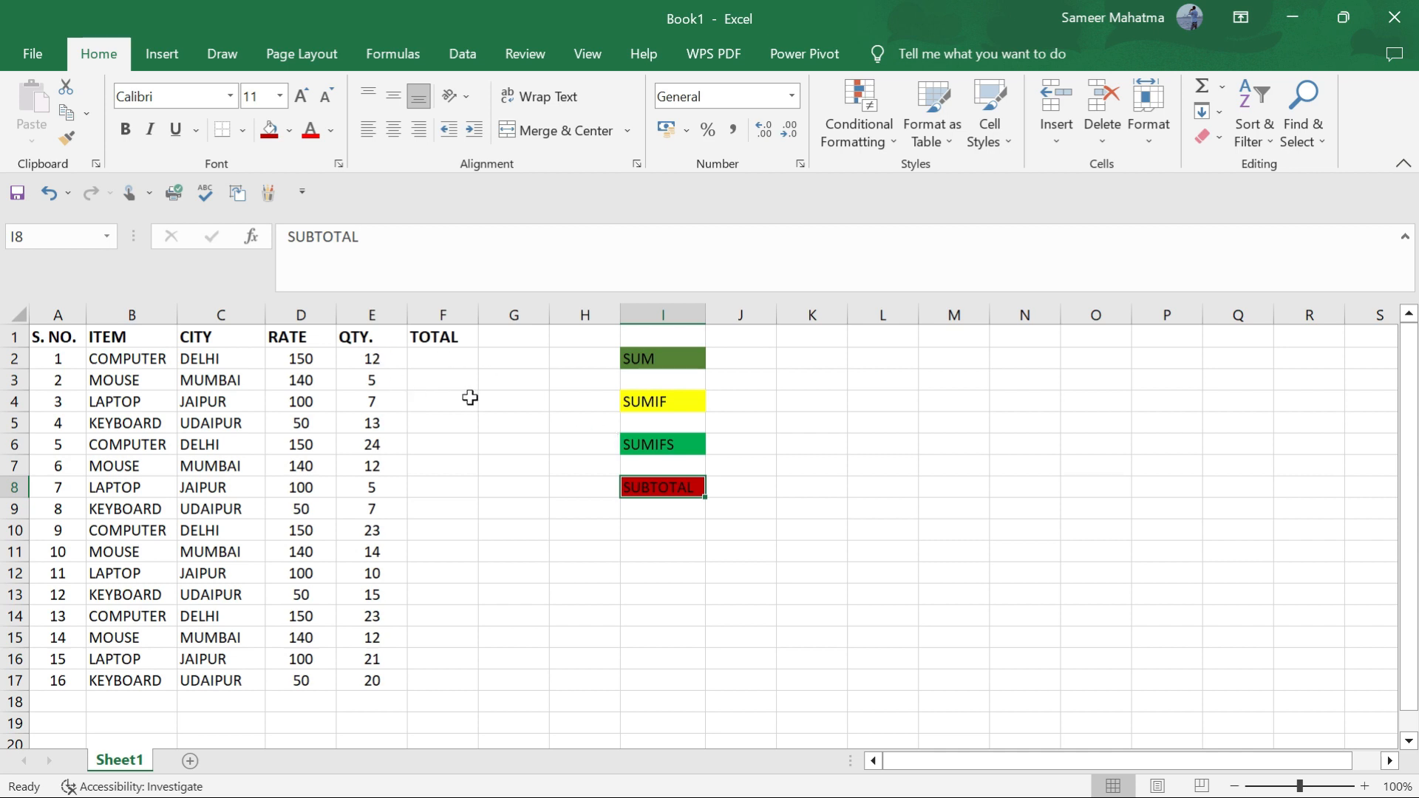
scroll(399, 454, down, 15)
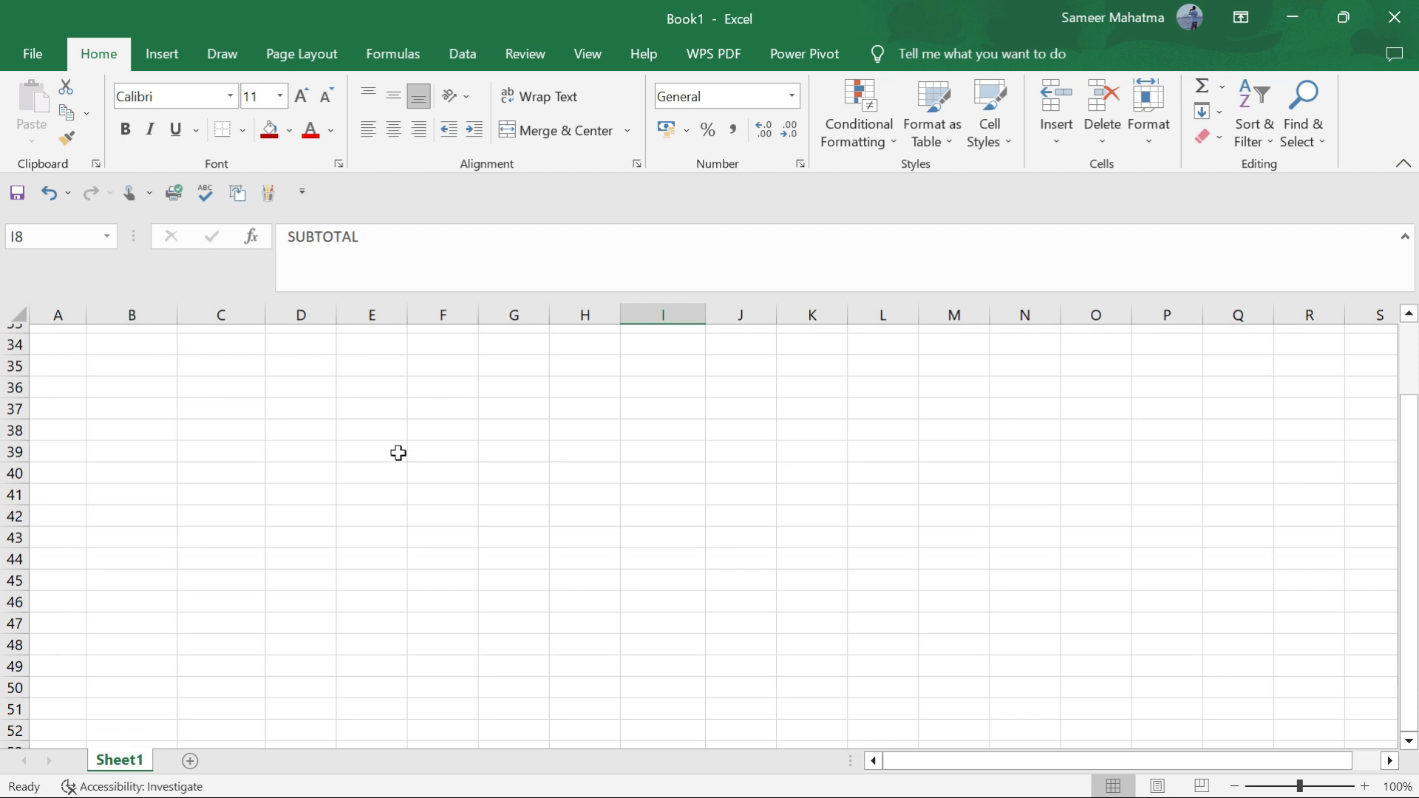
scroll(399, 453, up, 14)
scroll(399, 453, up, 2)
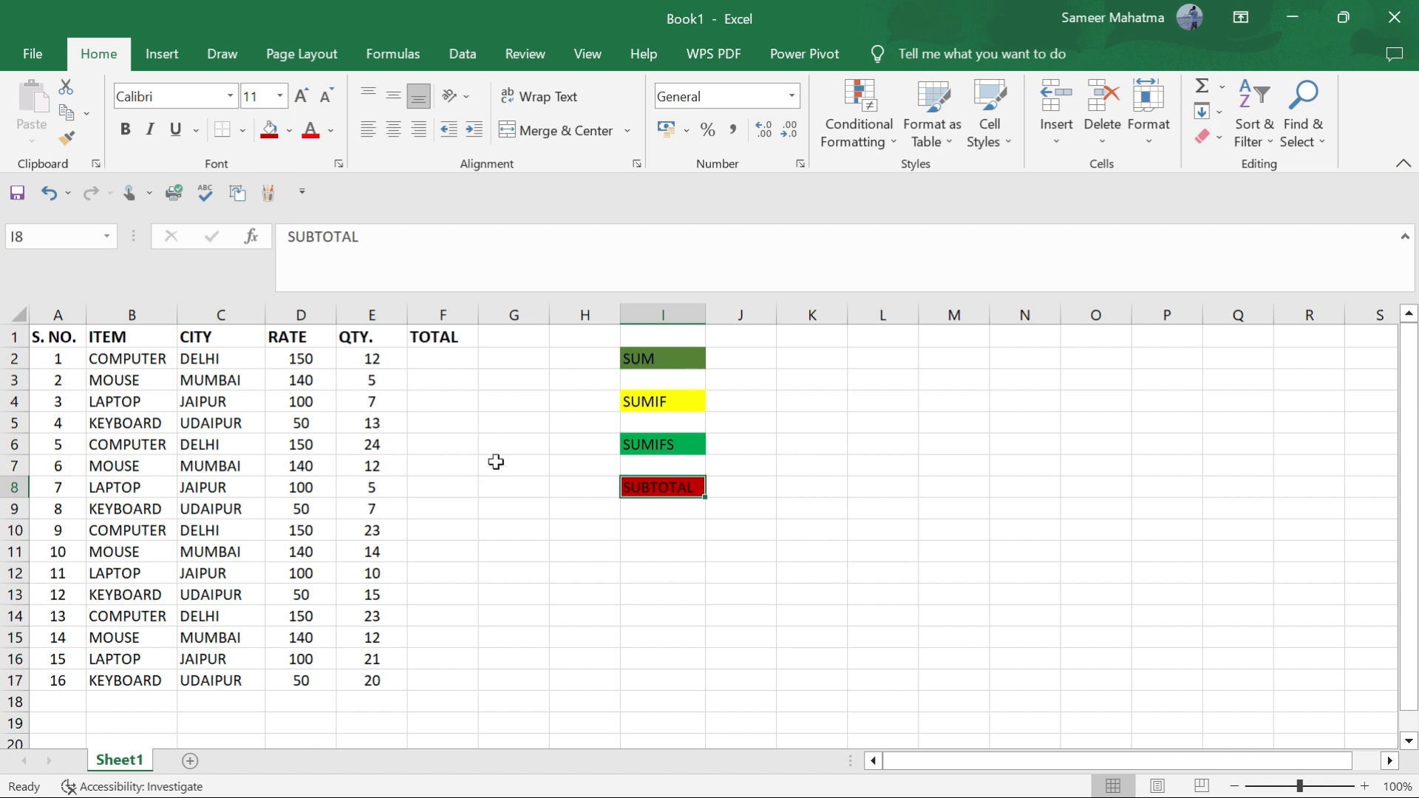
click(661, 360)
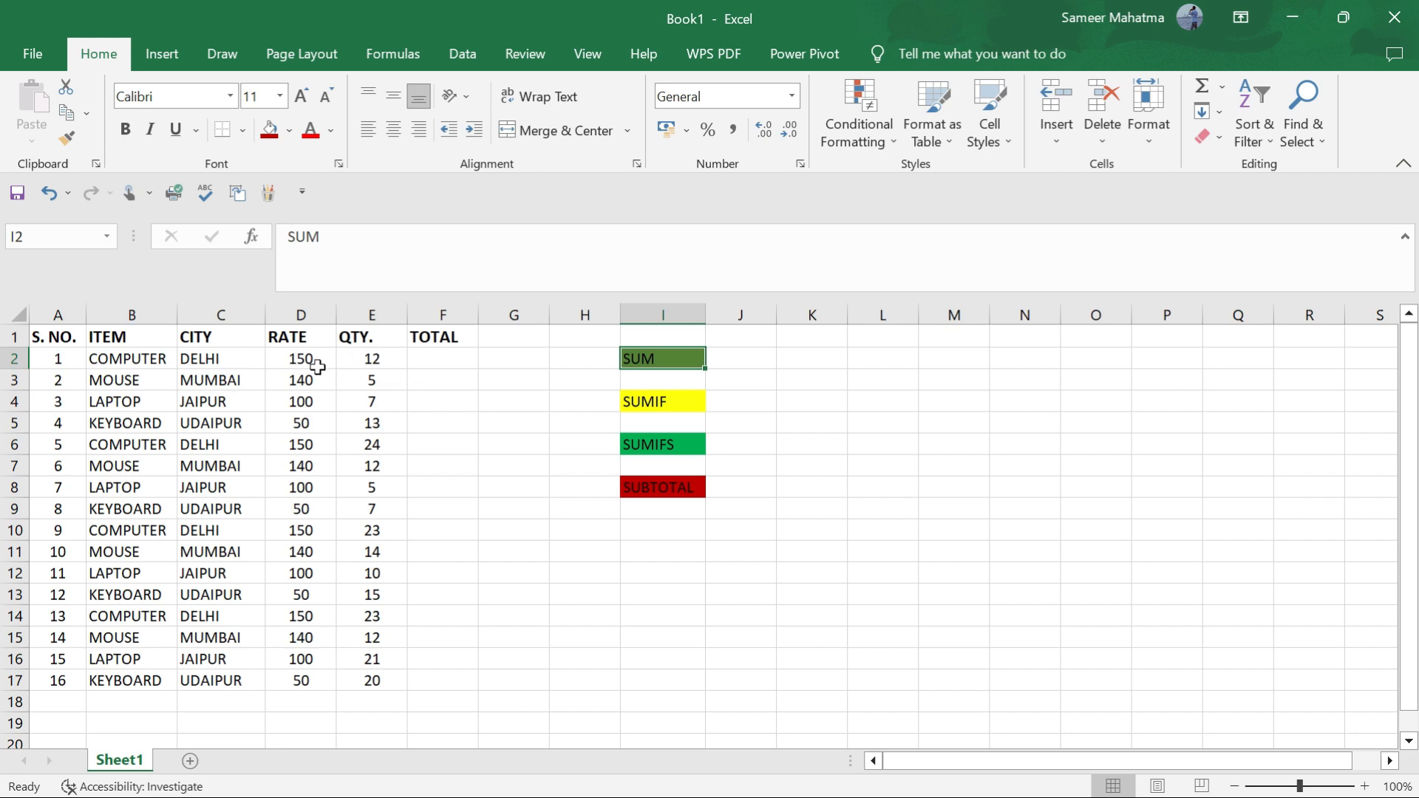
Calculate the first row's total in F2 by multiplying rate and quantity with =D2*E2
click(443, 359)
text(=)
click(285, 358)
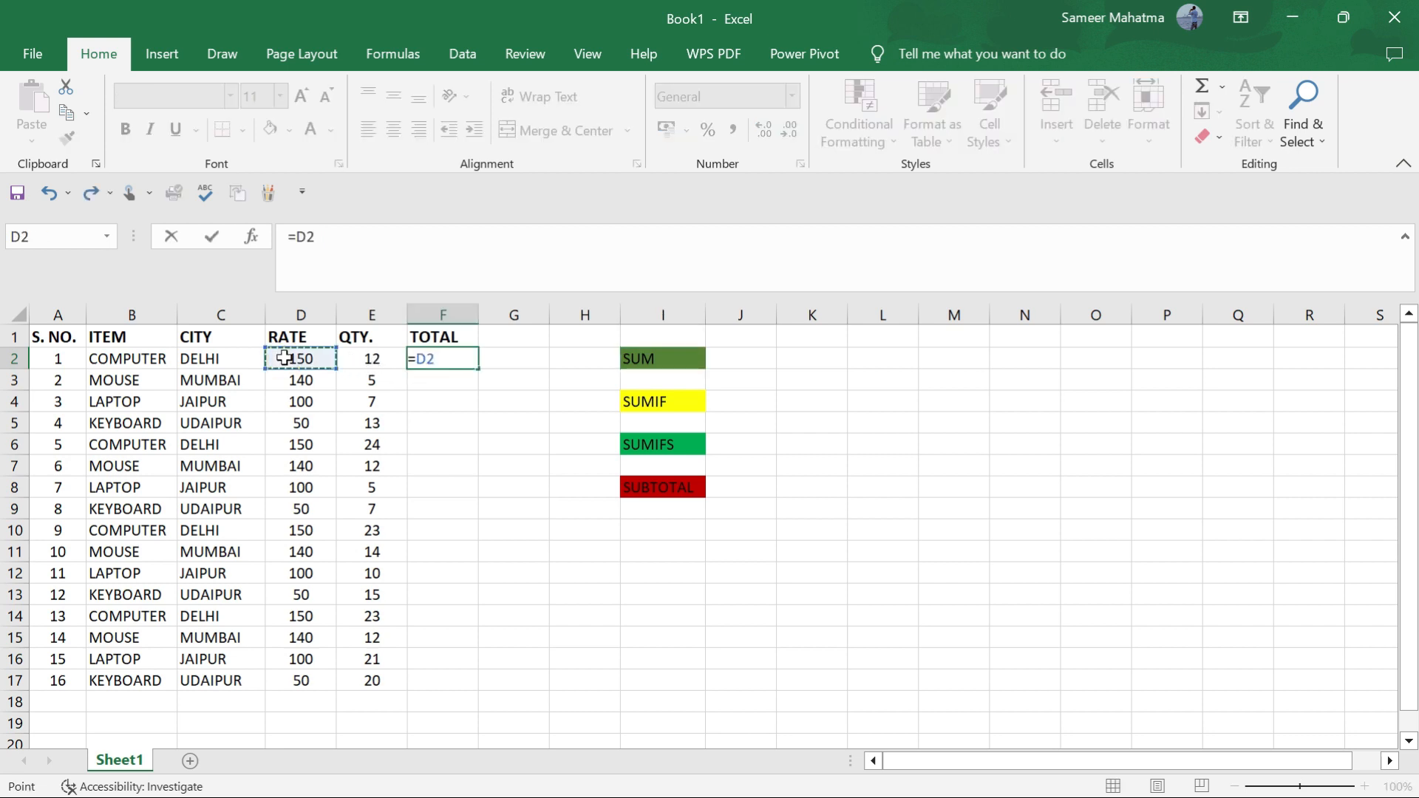
text(*)
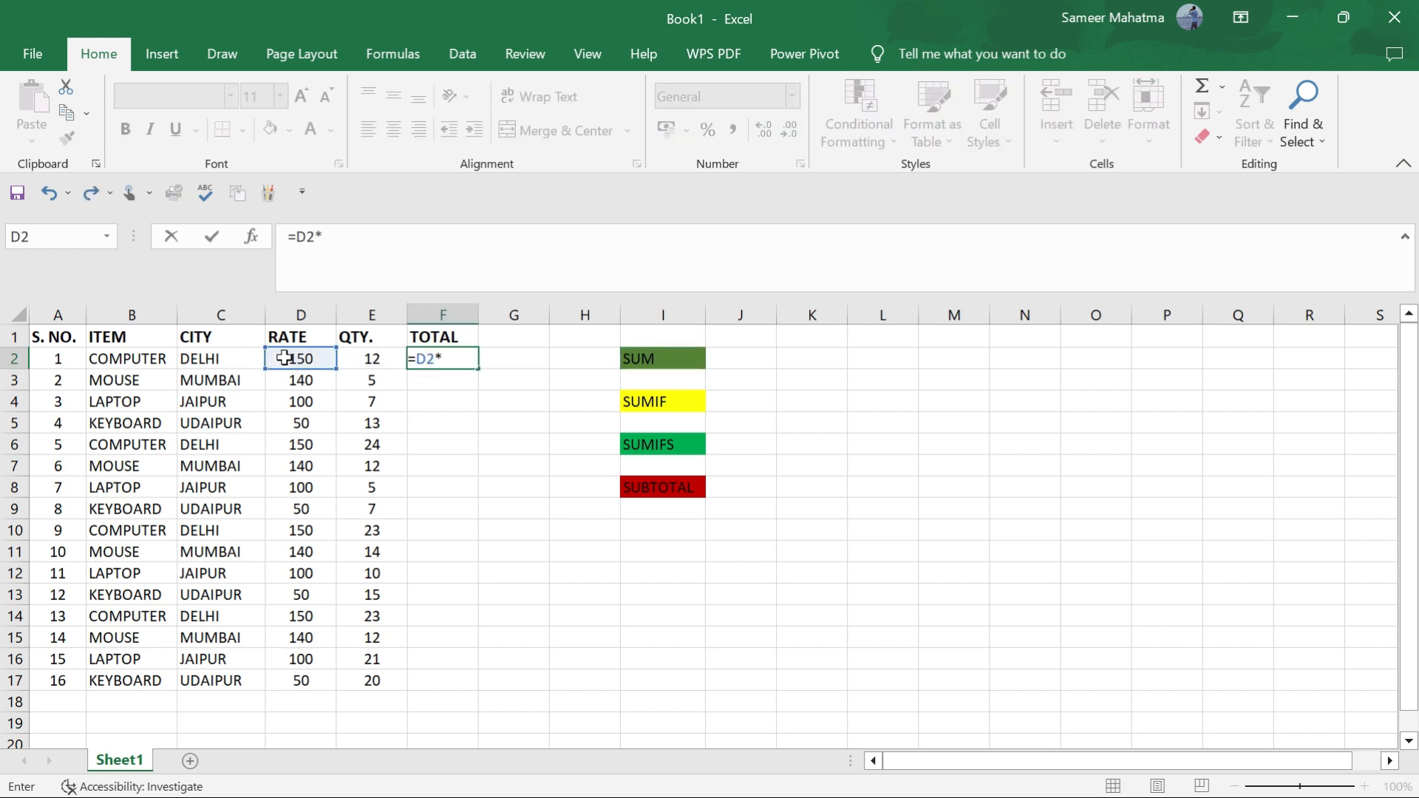
click(366, 359)
key(Return)
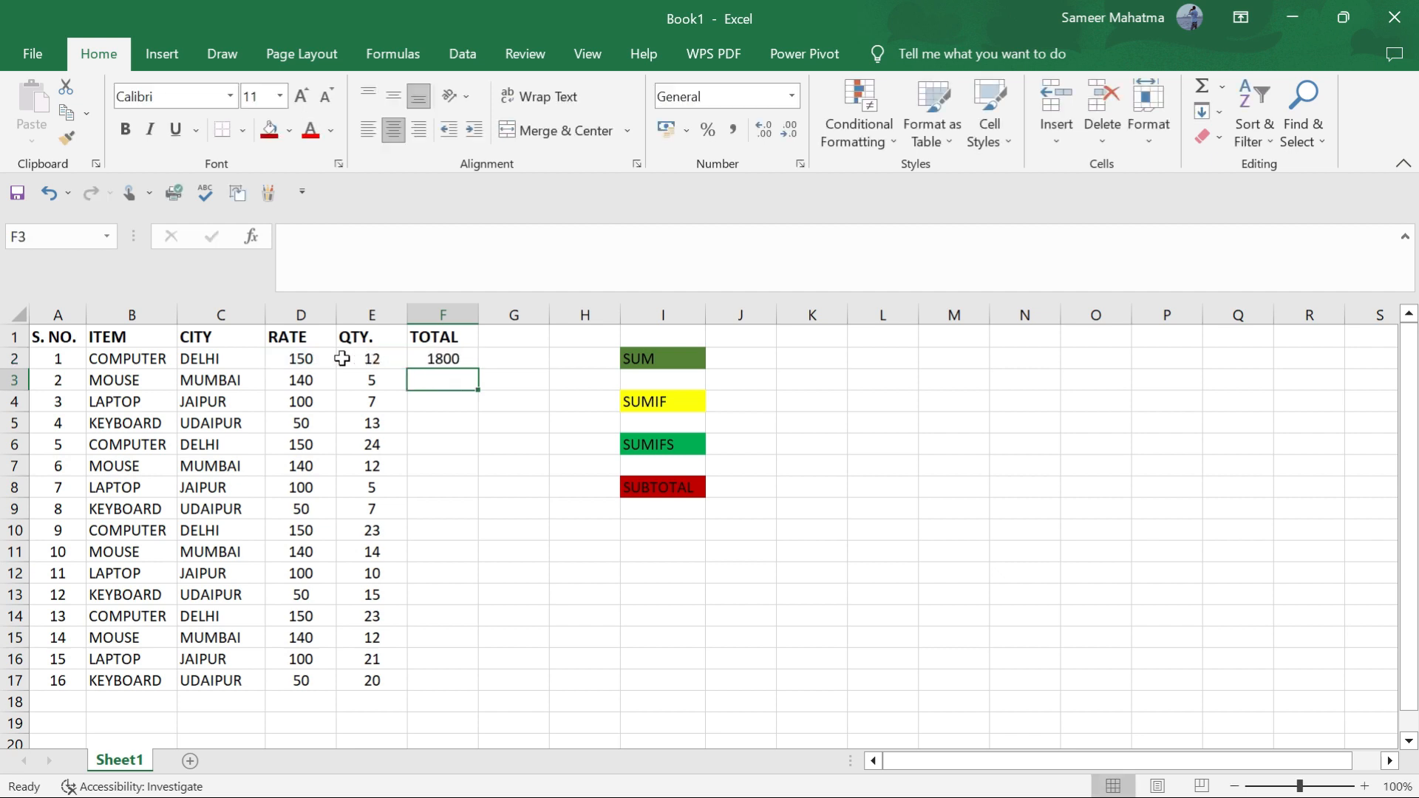
Copy the total formula from F2 down through F17
click(434, 361)
drag(478, 367, 479, 681)
click(538, 508)
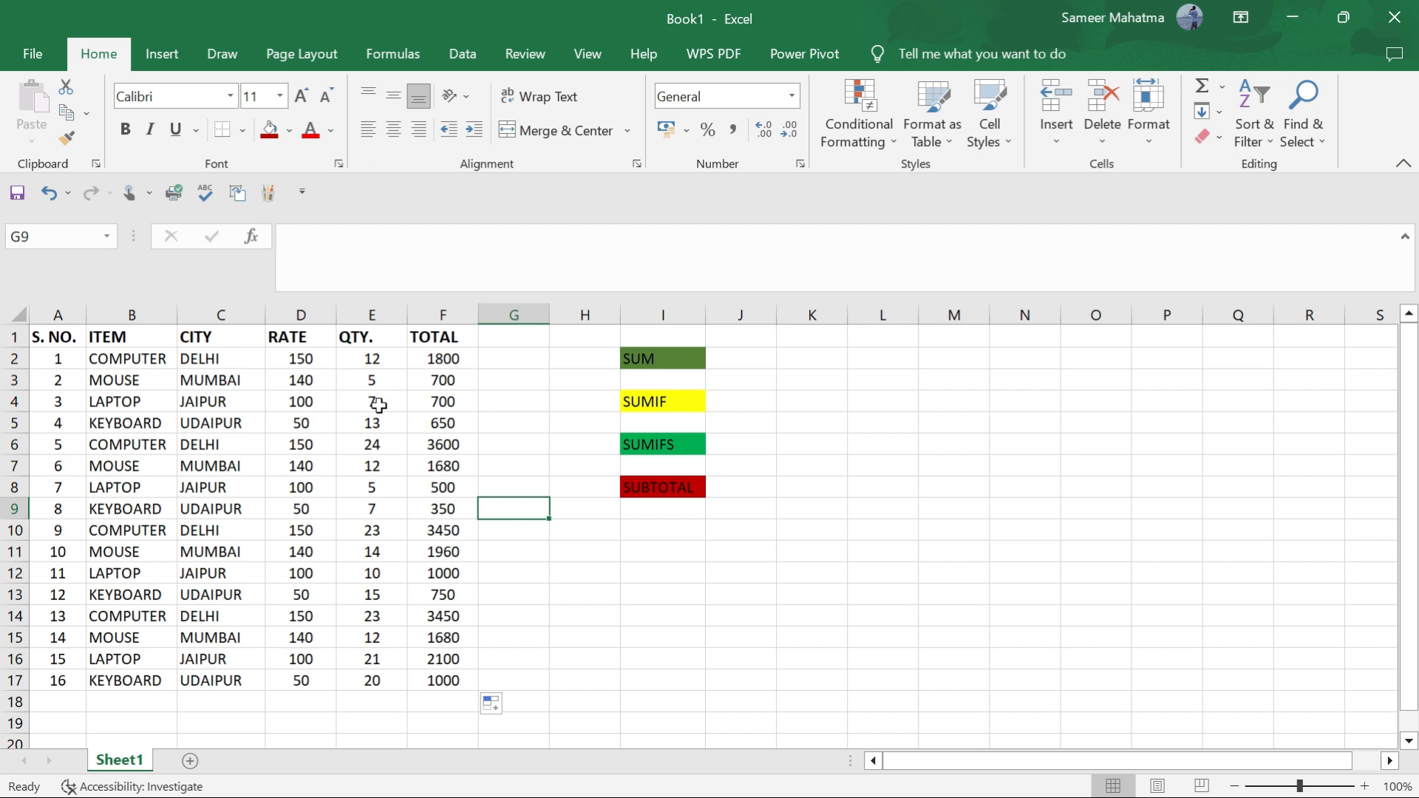
Enter =SUM(F2:F17) in J2, beside the SUM label, to add up all totals
click(668, 359)
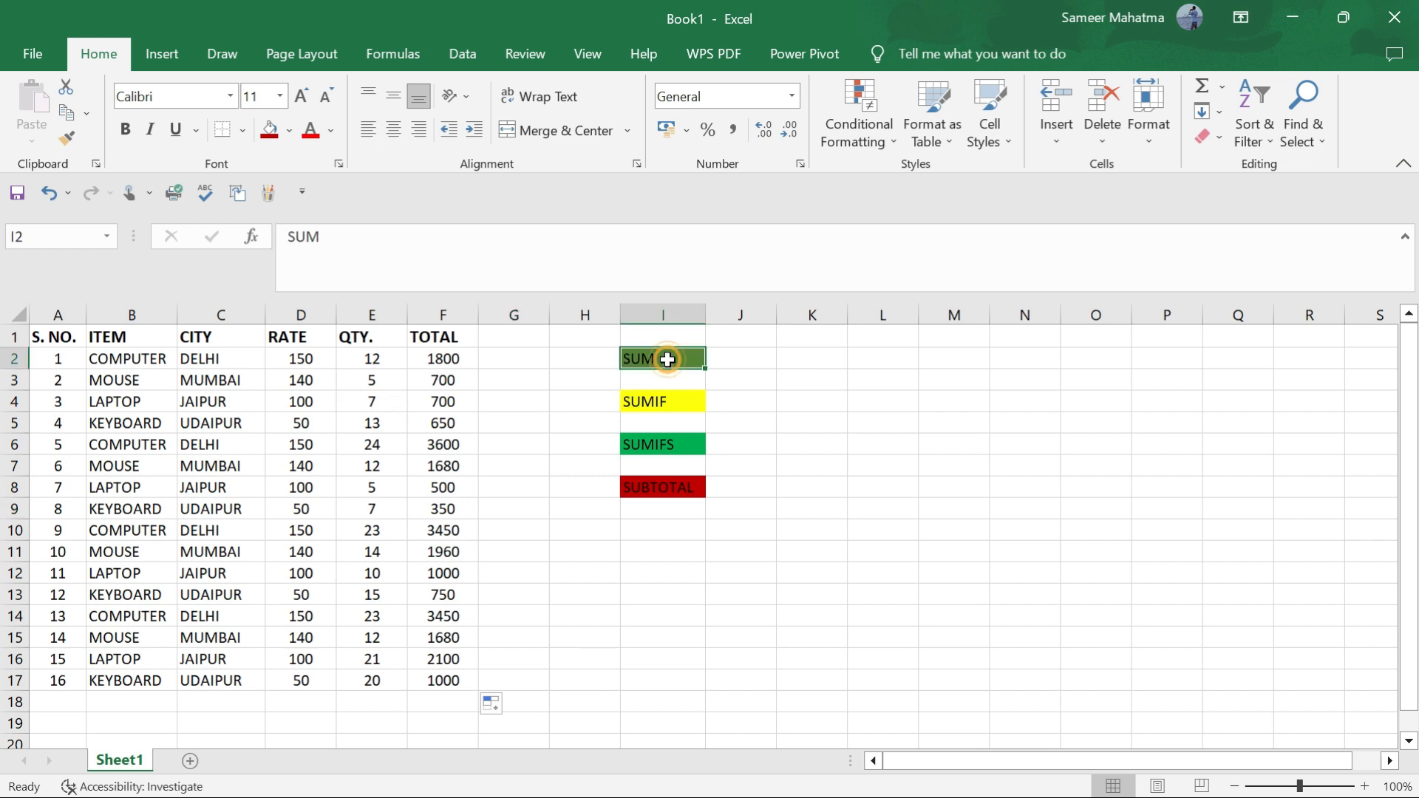
click(754, 357)
text(=SUM)
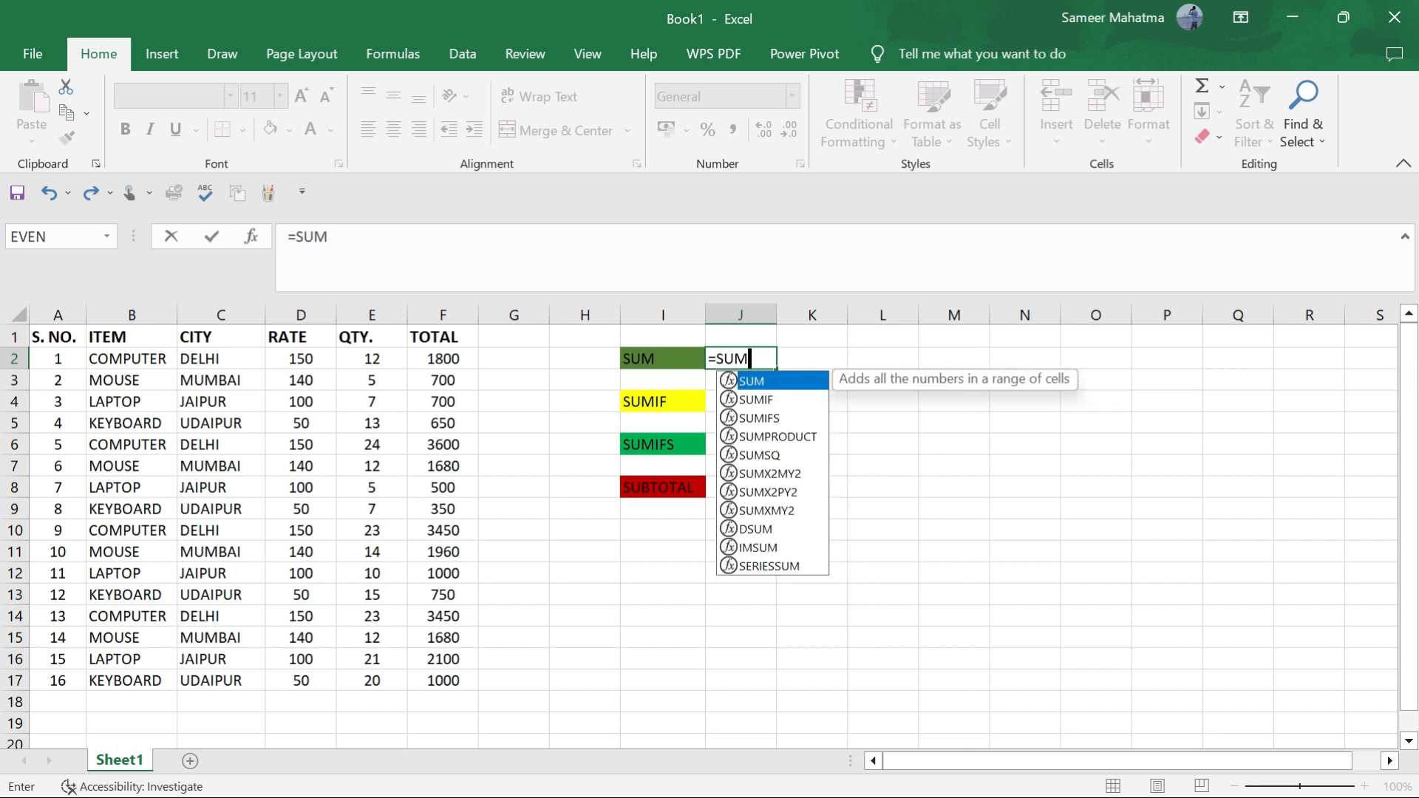
text(()
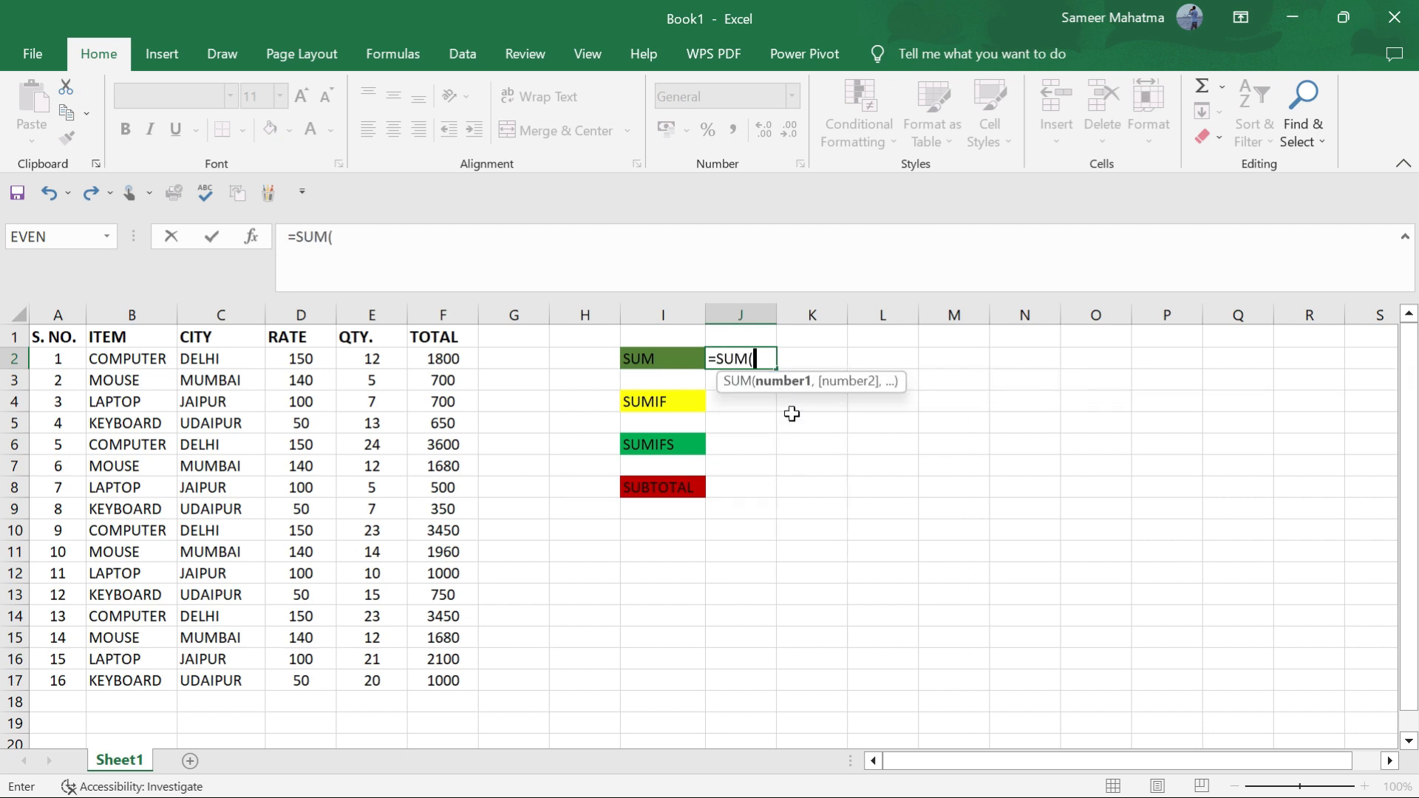
drag(444, 358, 429, 681)
text())
key(Return)
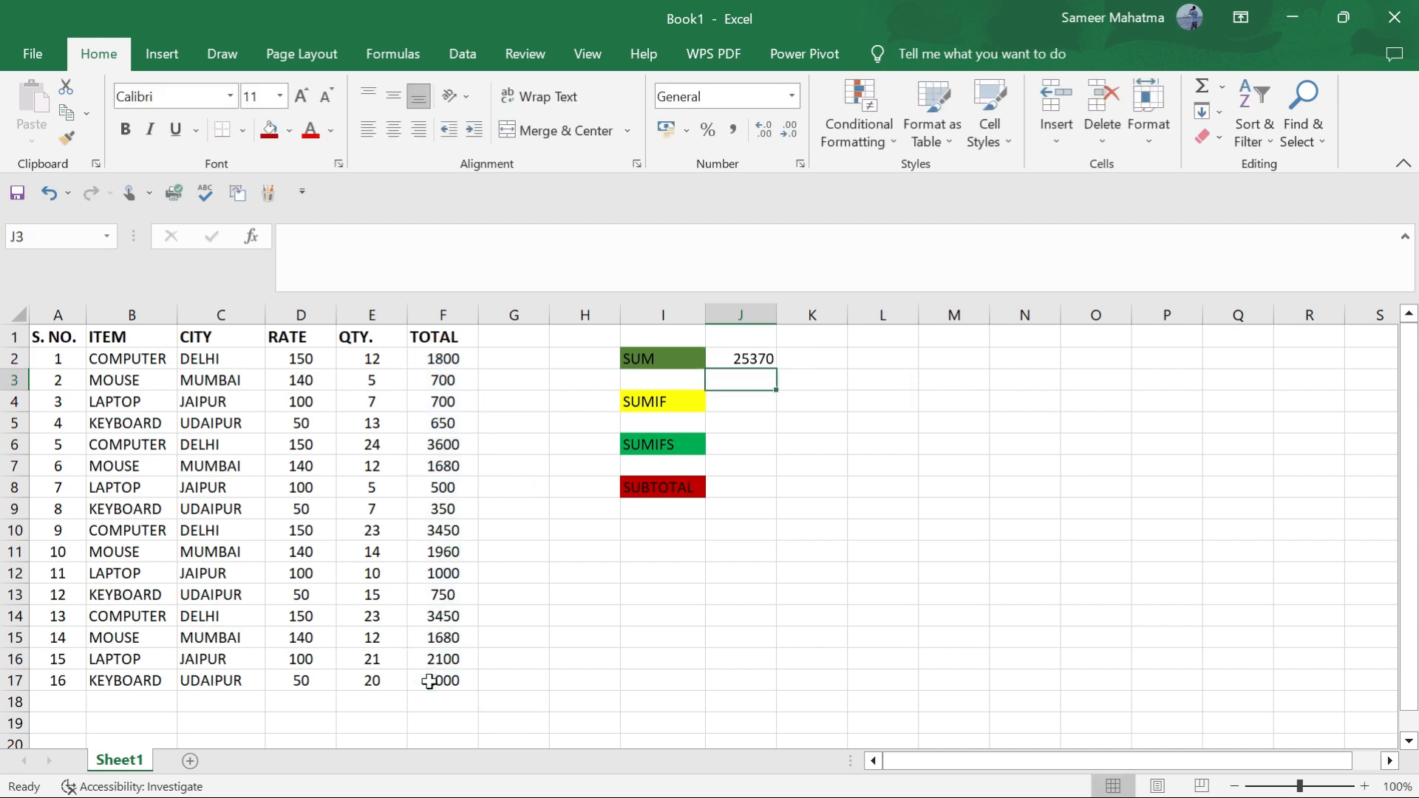
click(752, 362)
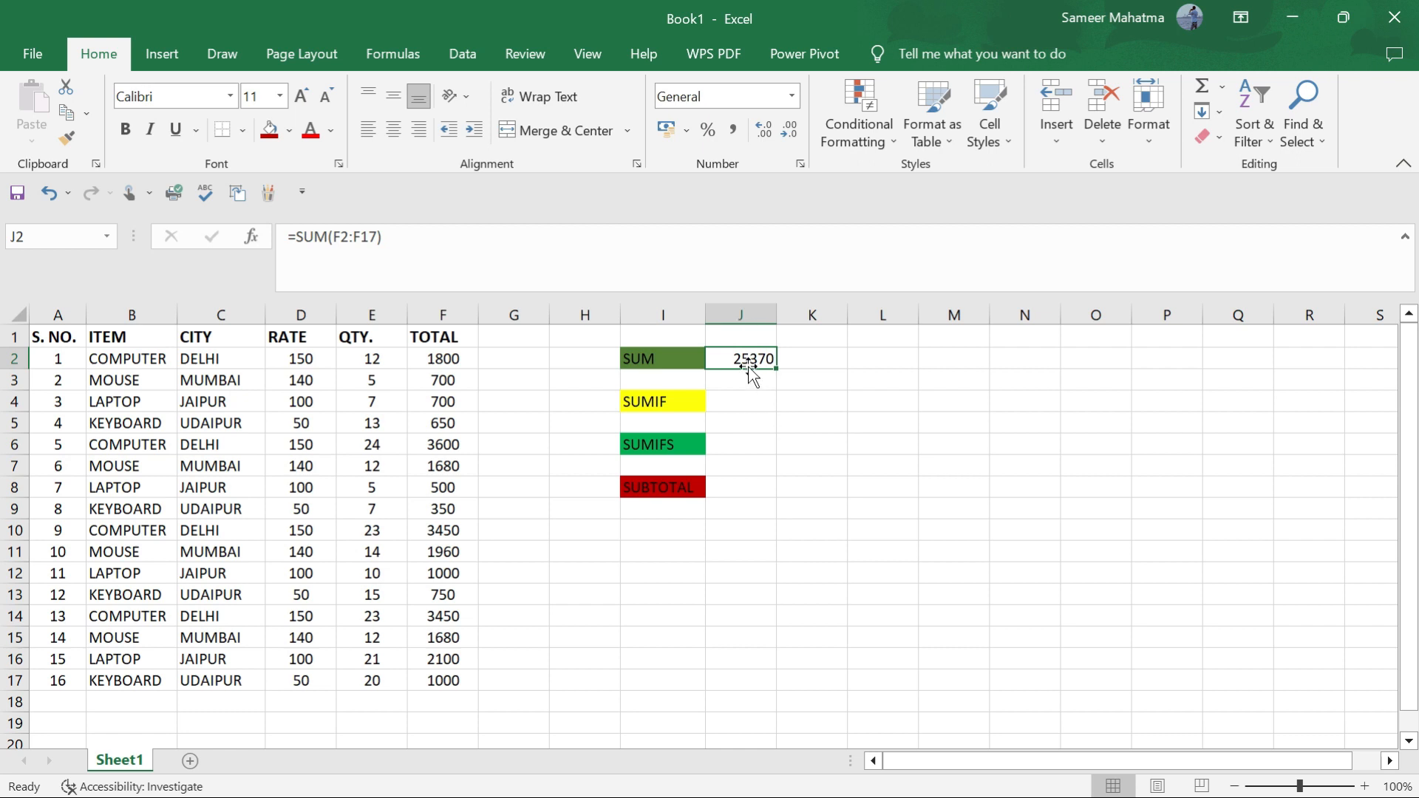
Enter =SUMIF(B2:B17,"MOUSE",F2:F17) in J4, beside the SUMIF label, to add up only the mouse totals
click(665, 401)
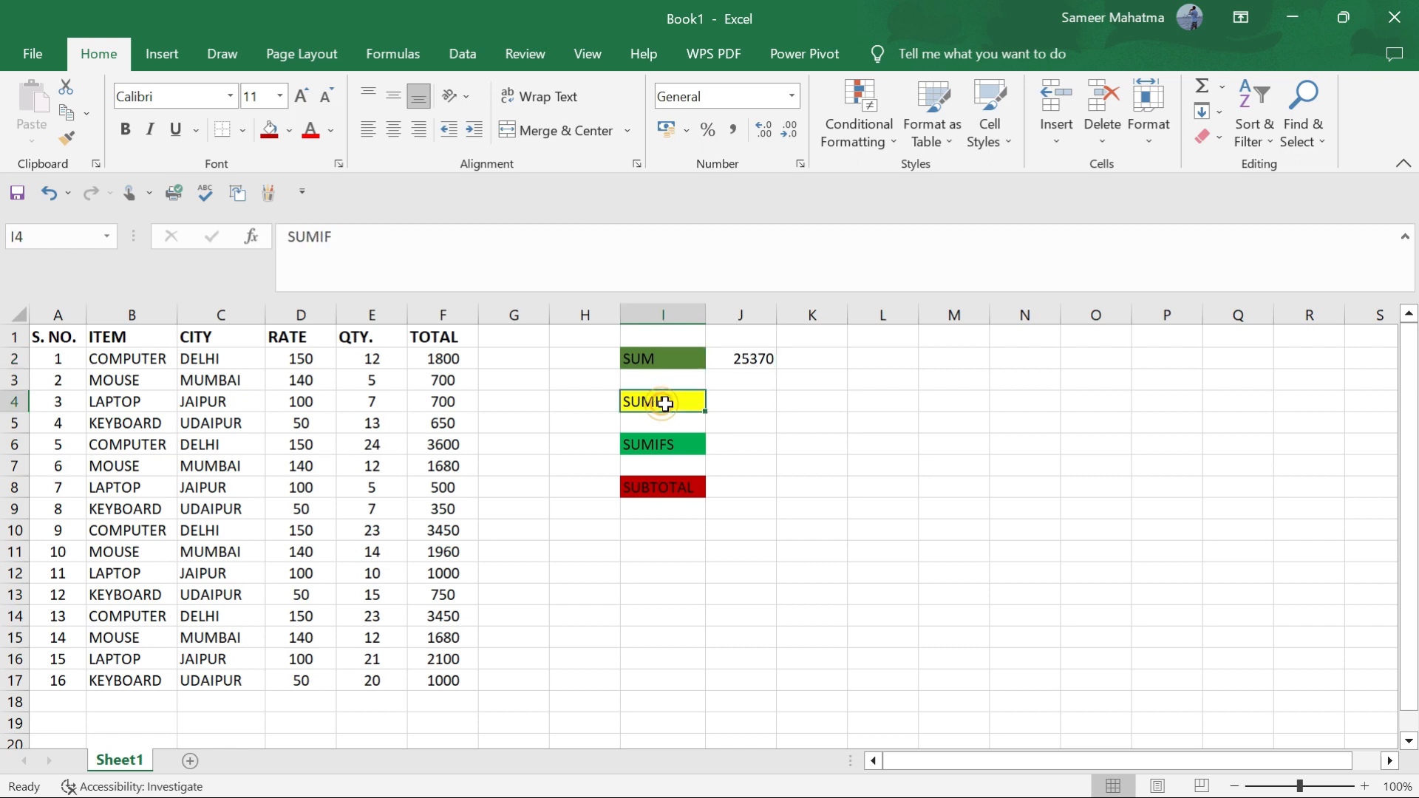
click(740, 402)
text(=)
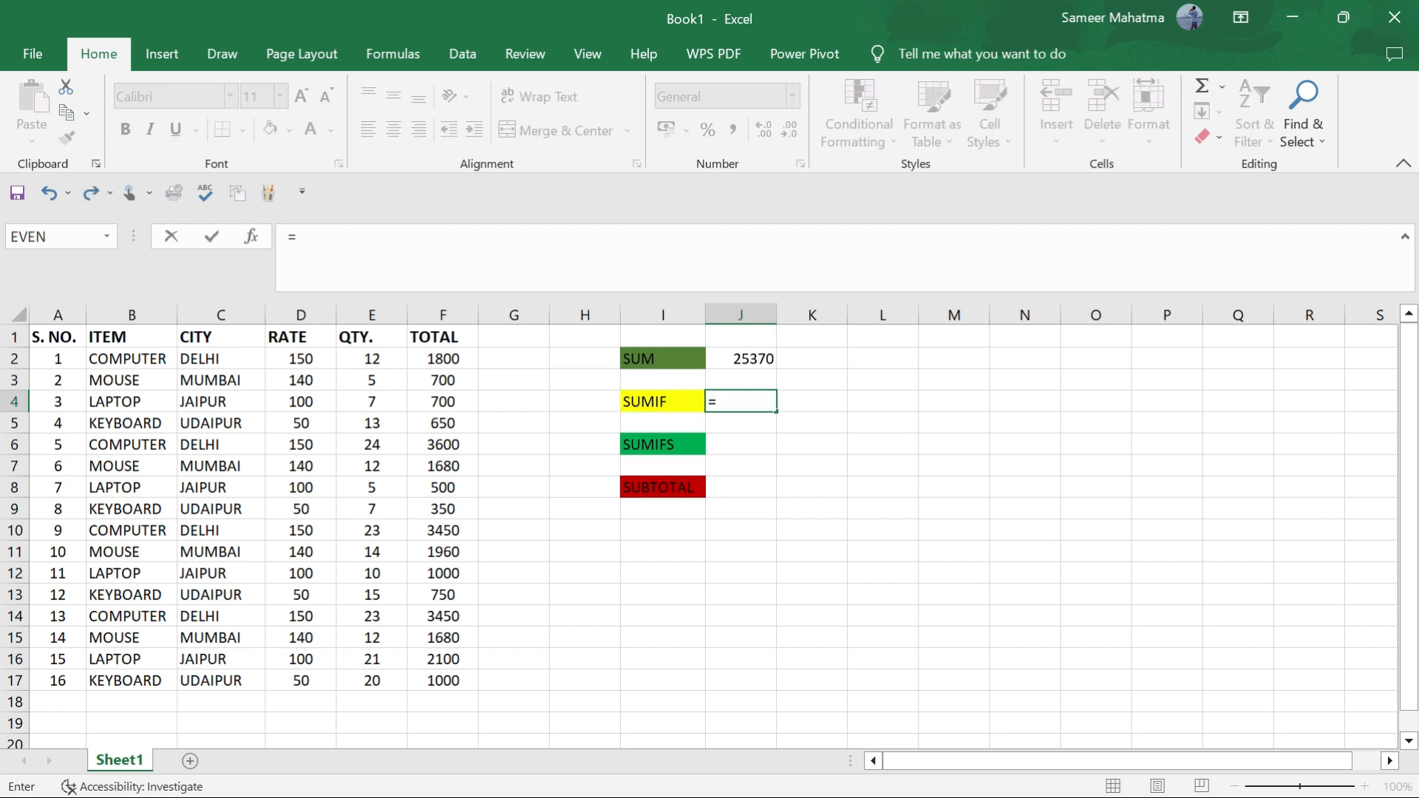
text(SUMIF)
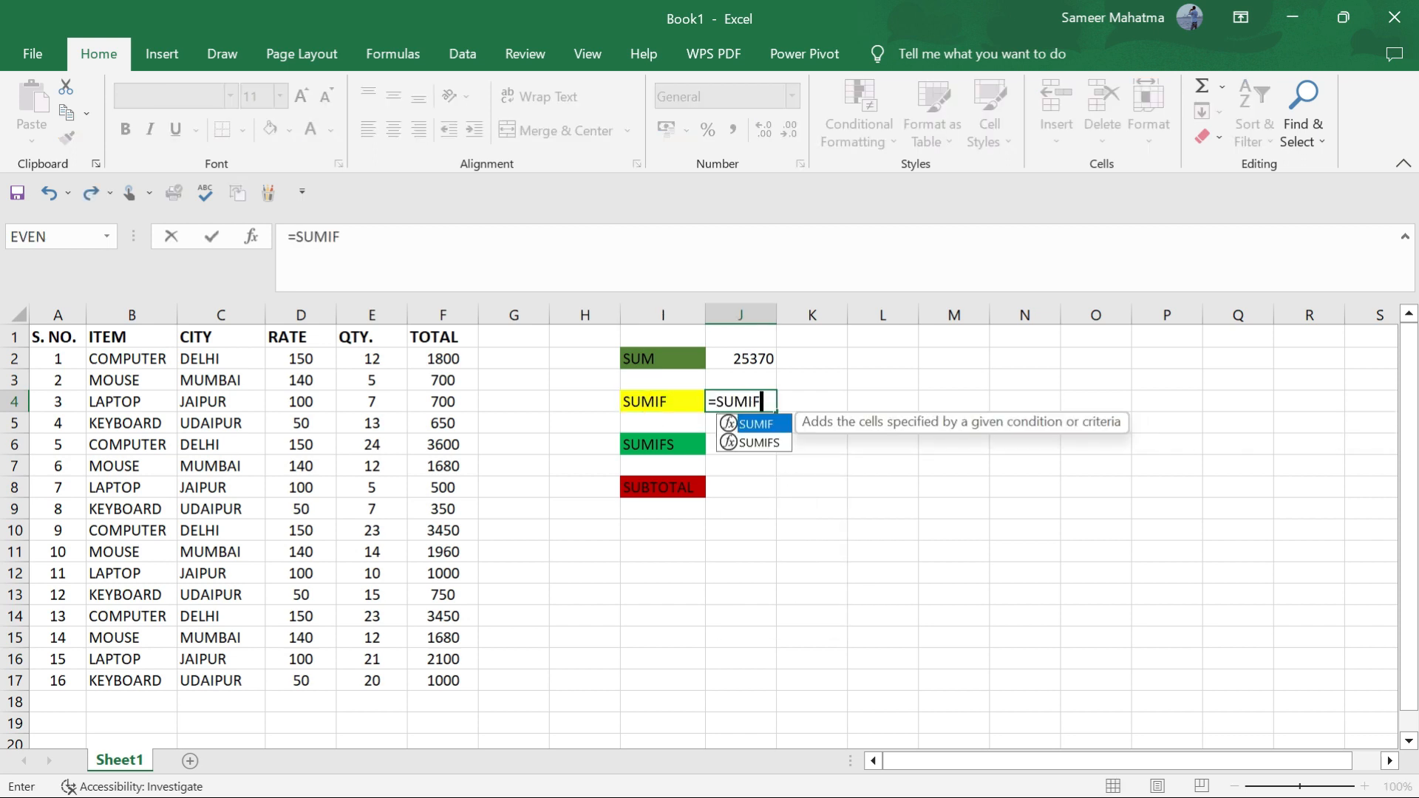
text(()
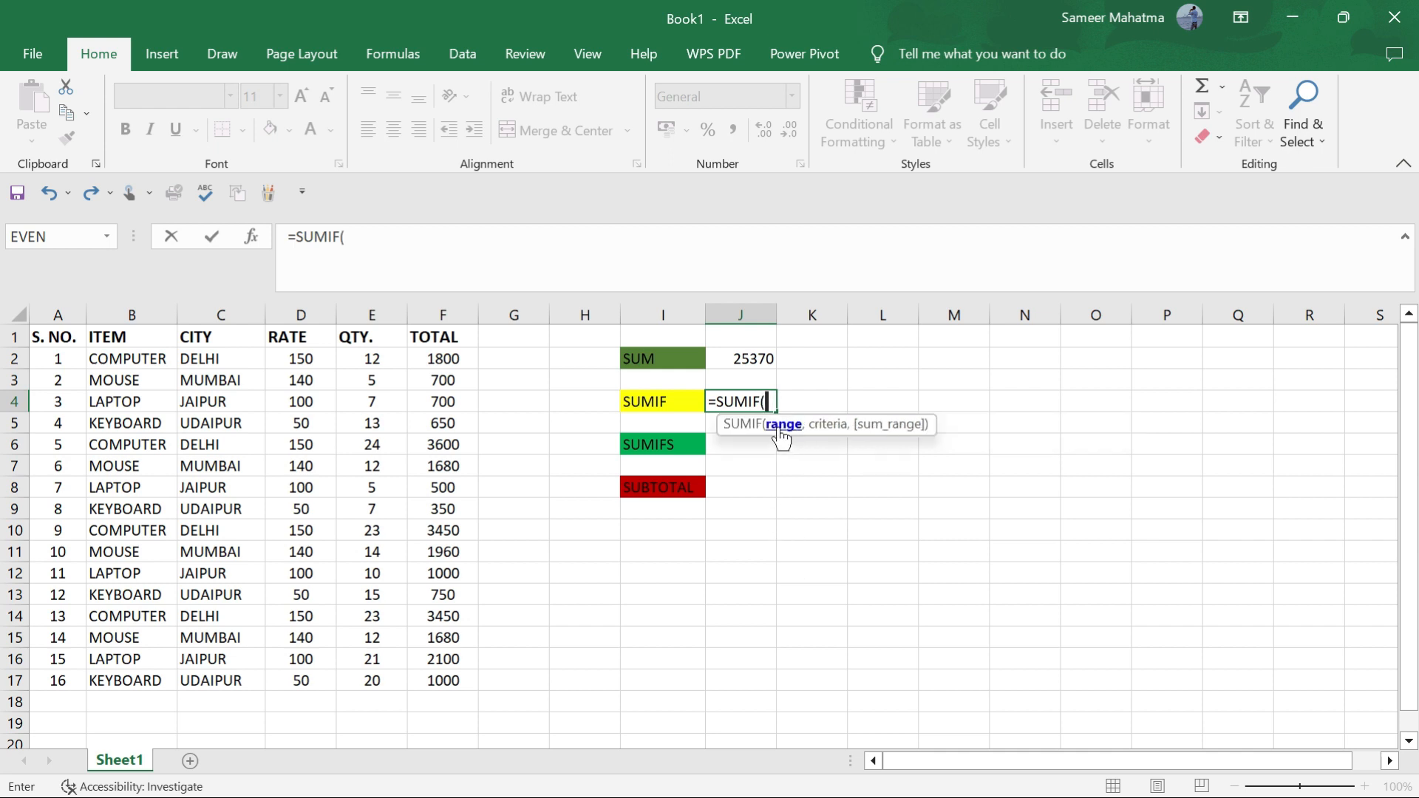
drag(133, 358, 142, 699)
text(,)
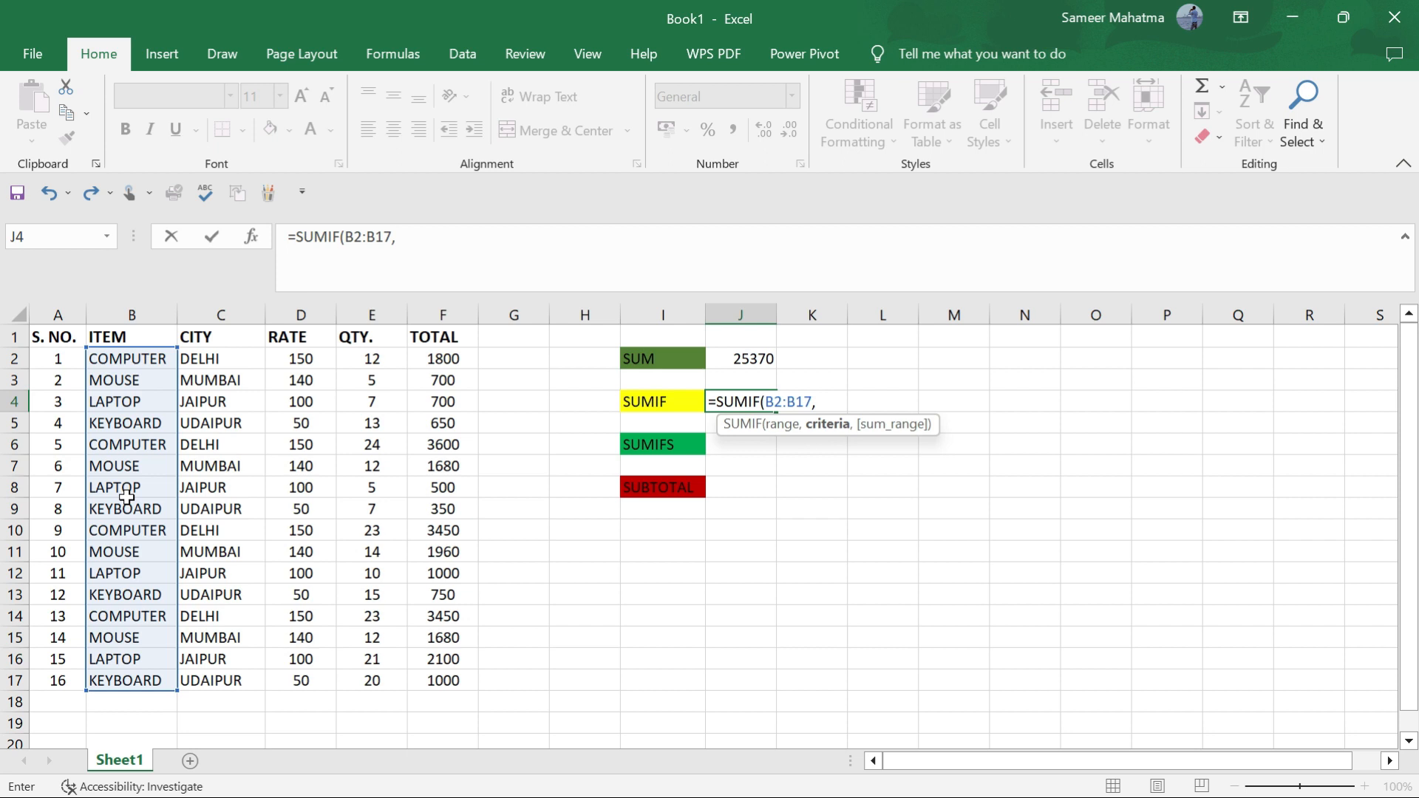
text("MOUSE)
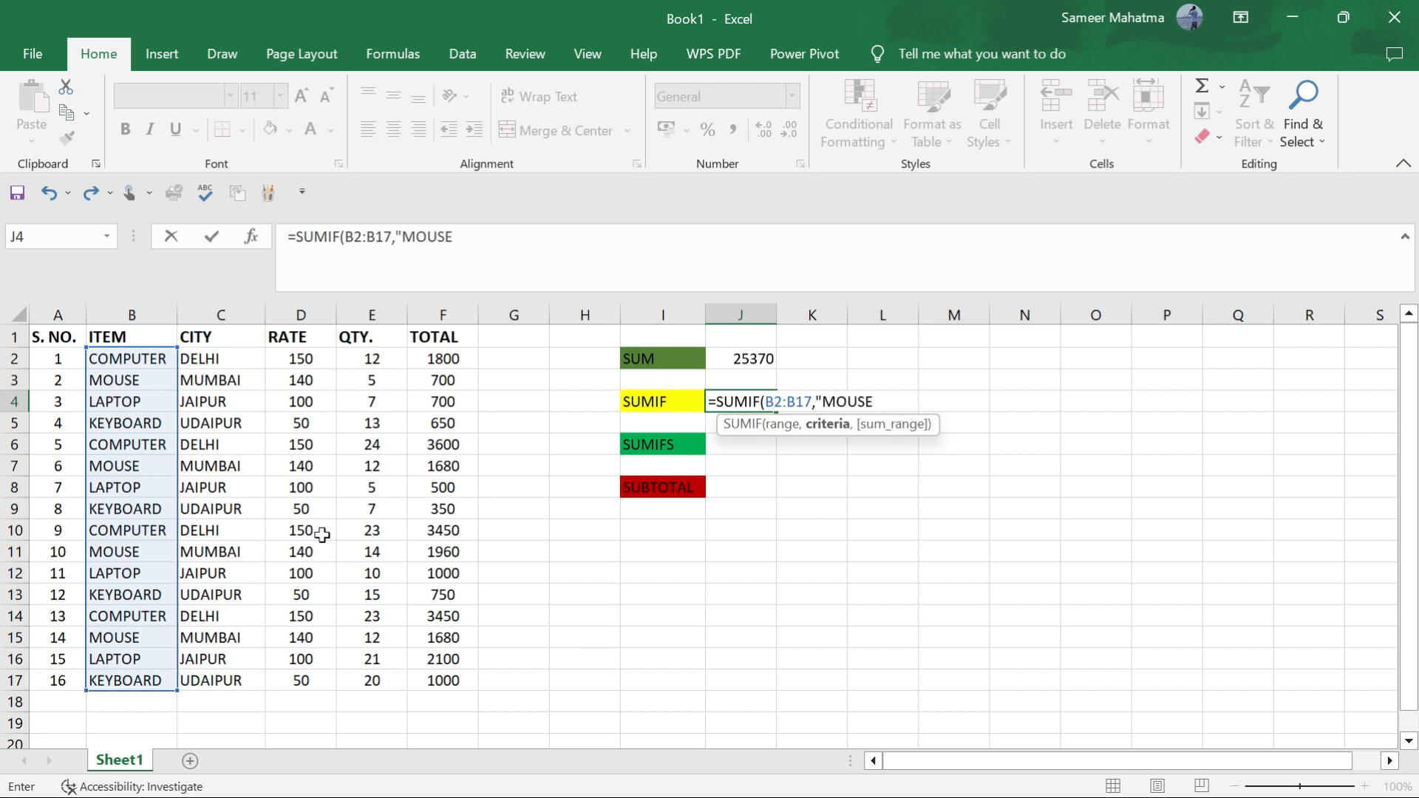
text(",)
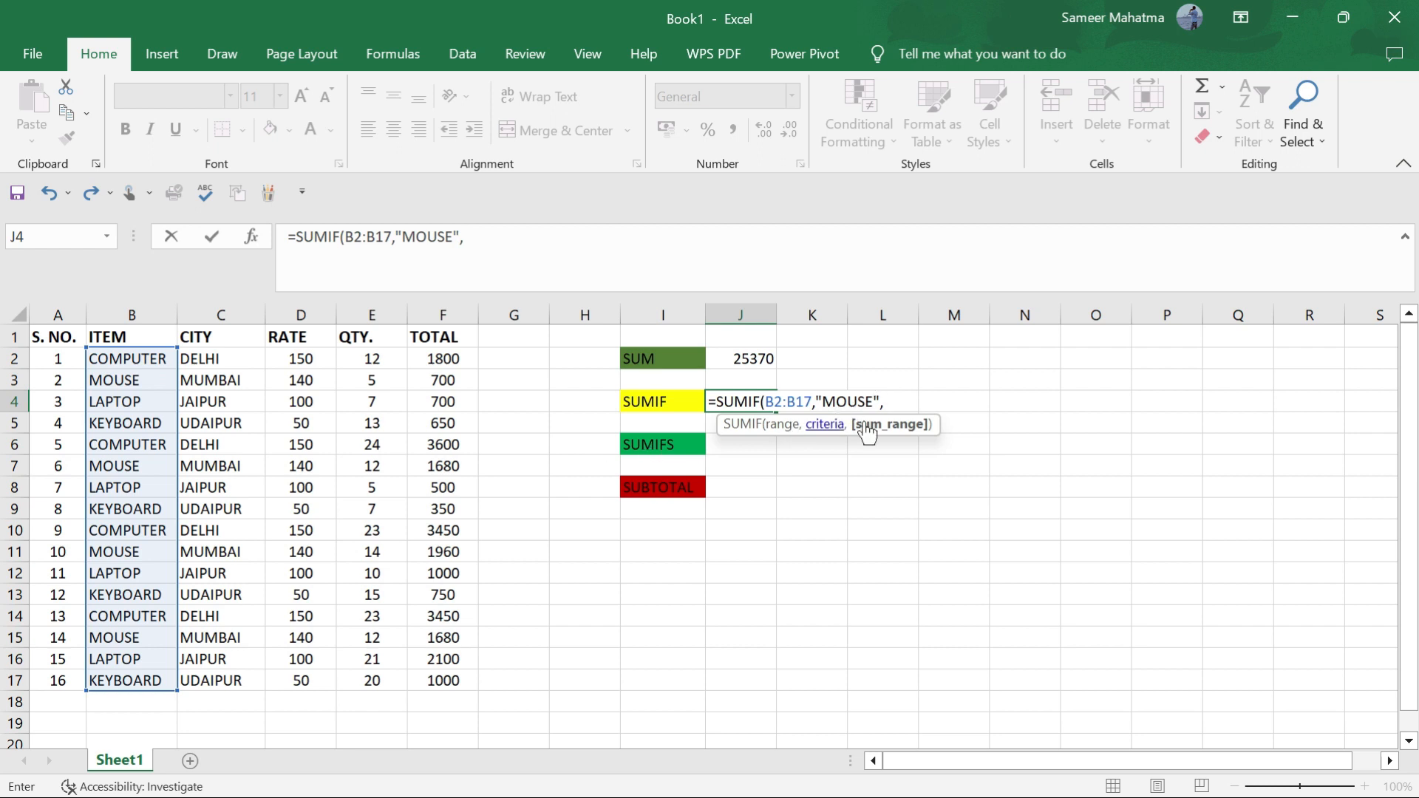
drag(442, 358, 420, 683)
text())
key(Return)
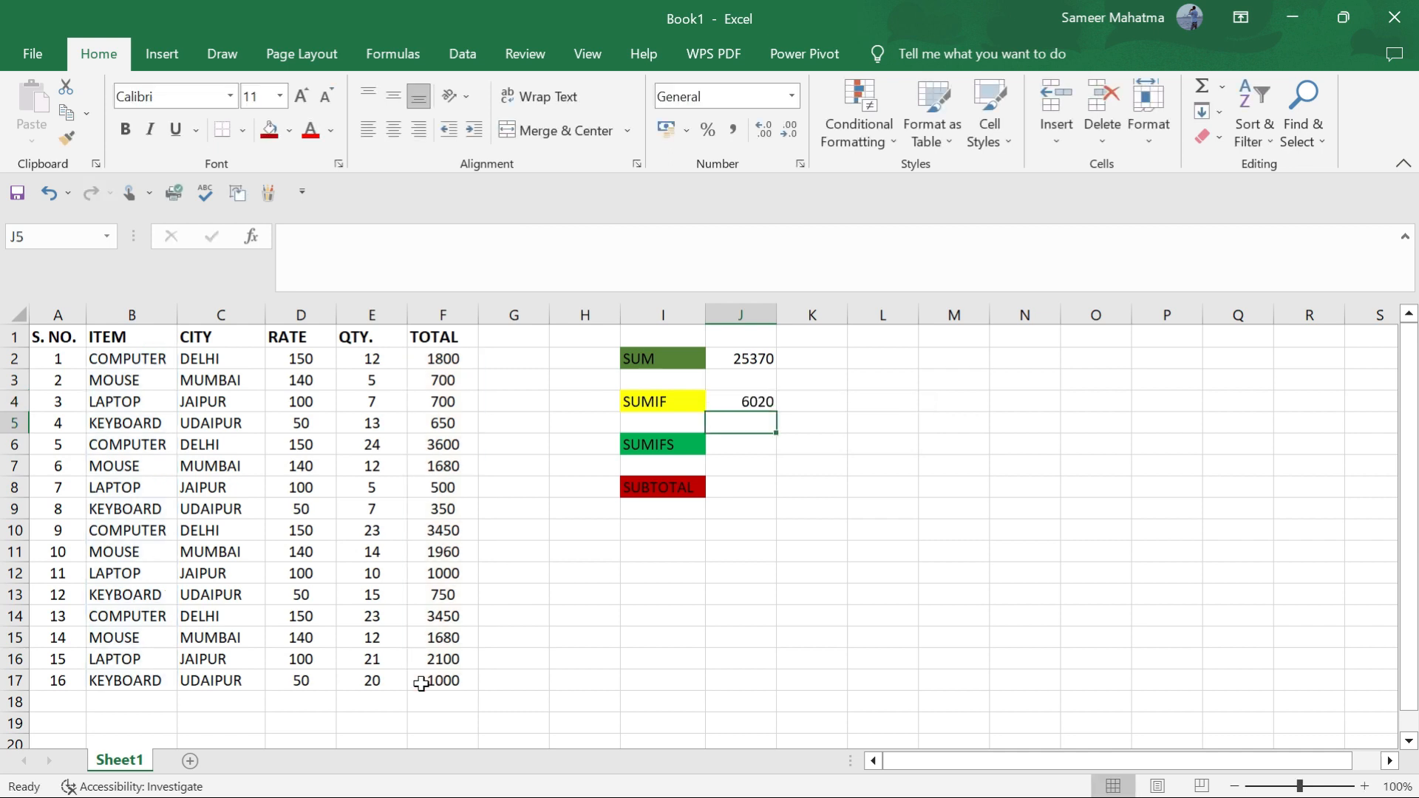
click(757, 403)
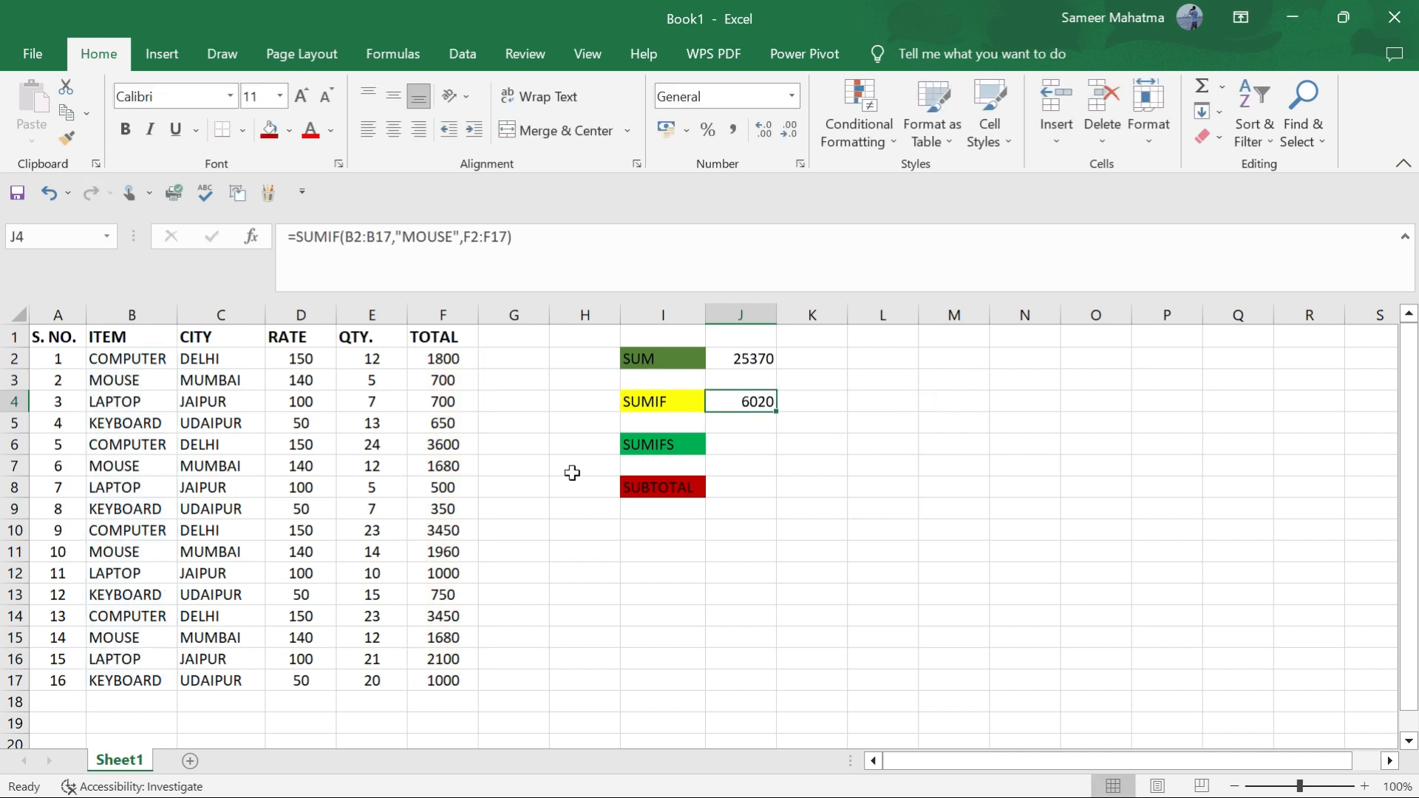
click(112, 379)
click(439, 382)
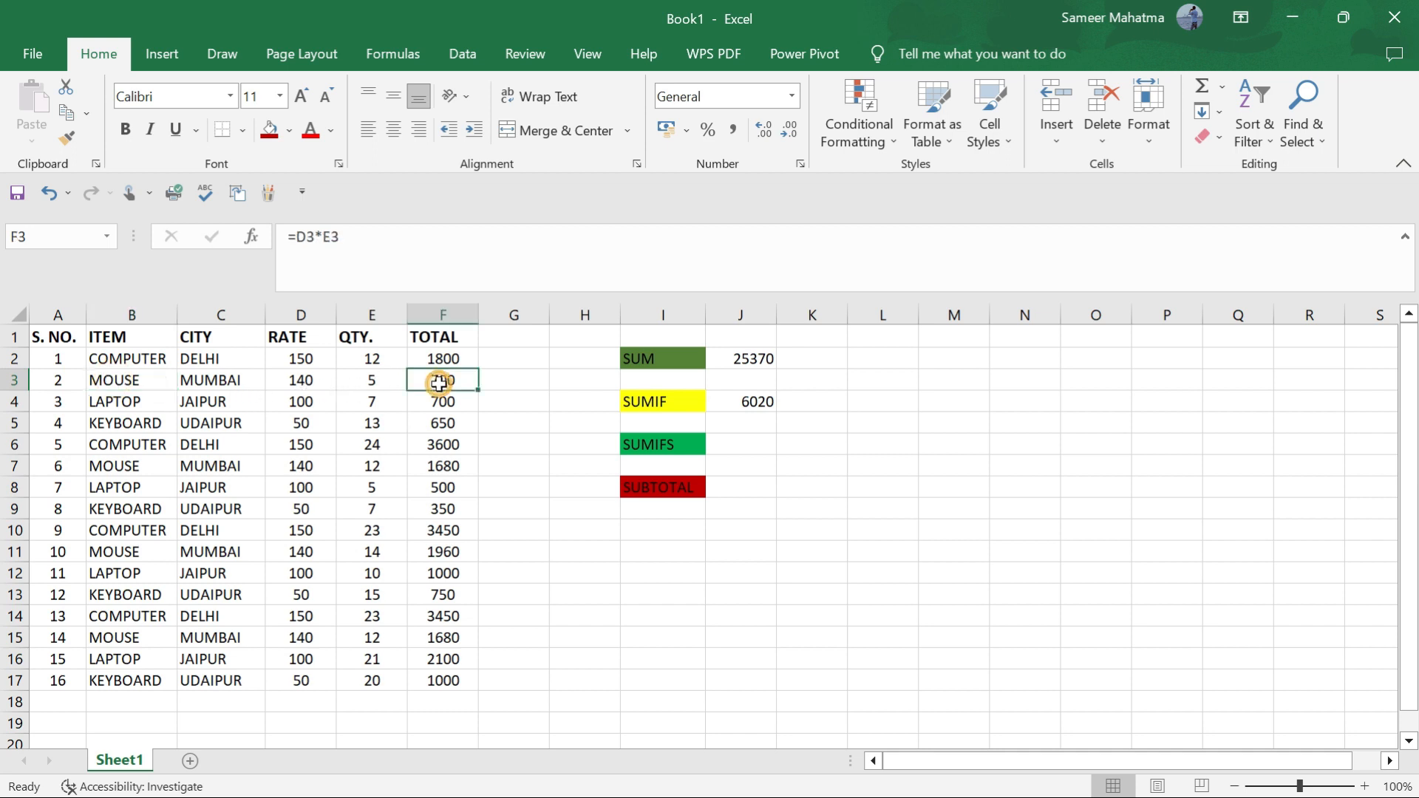
click(148, 464)
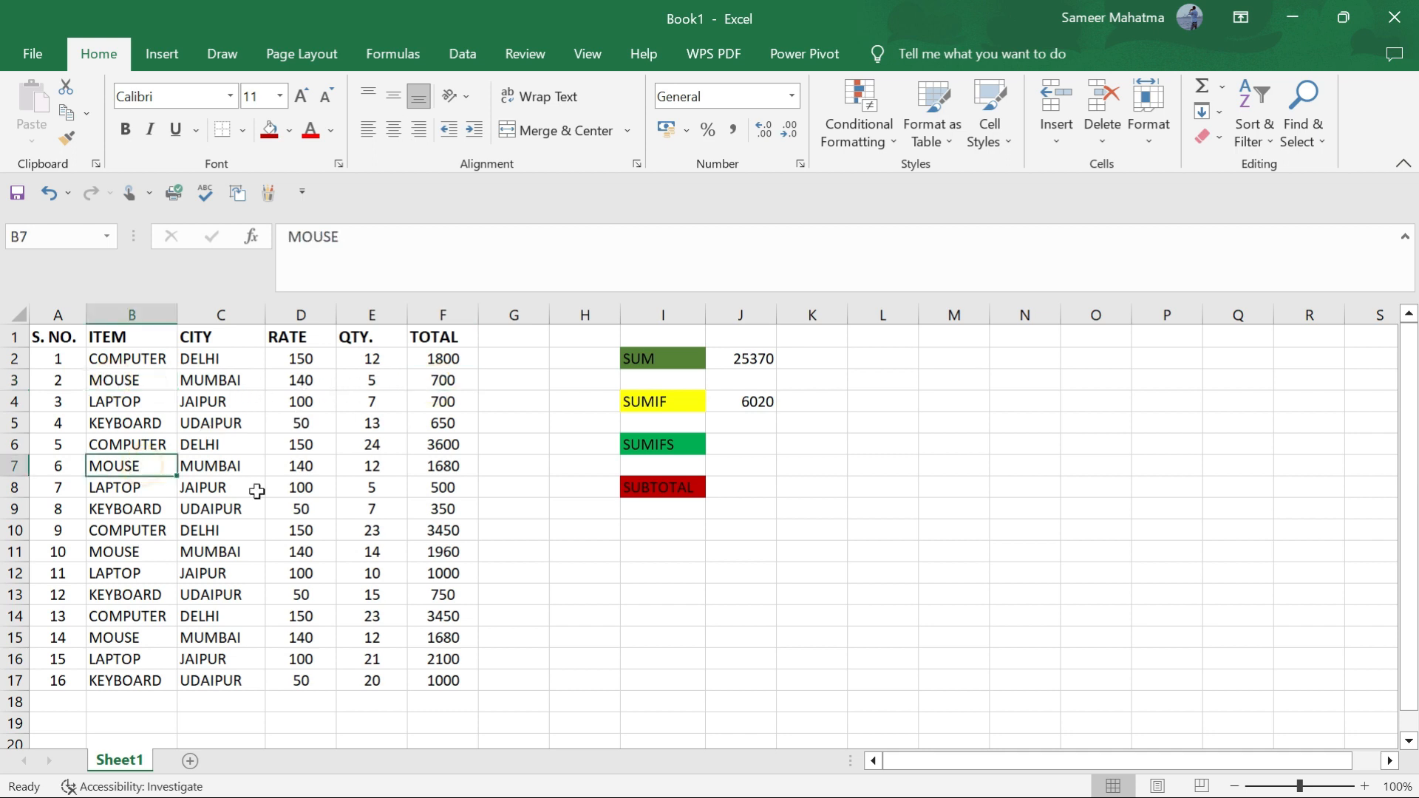
click(442, 464)
Change the criterion of the SUMIF formula in J4 to "LAPTOP"
click(740, 402)
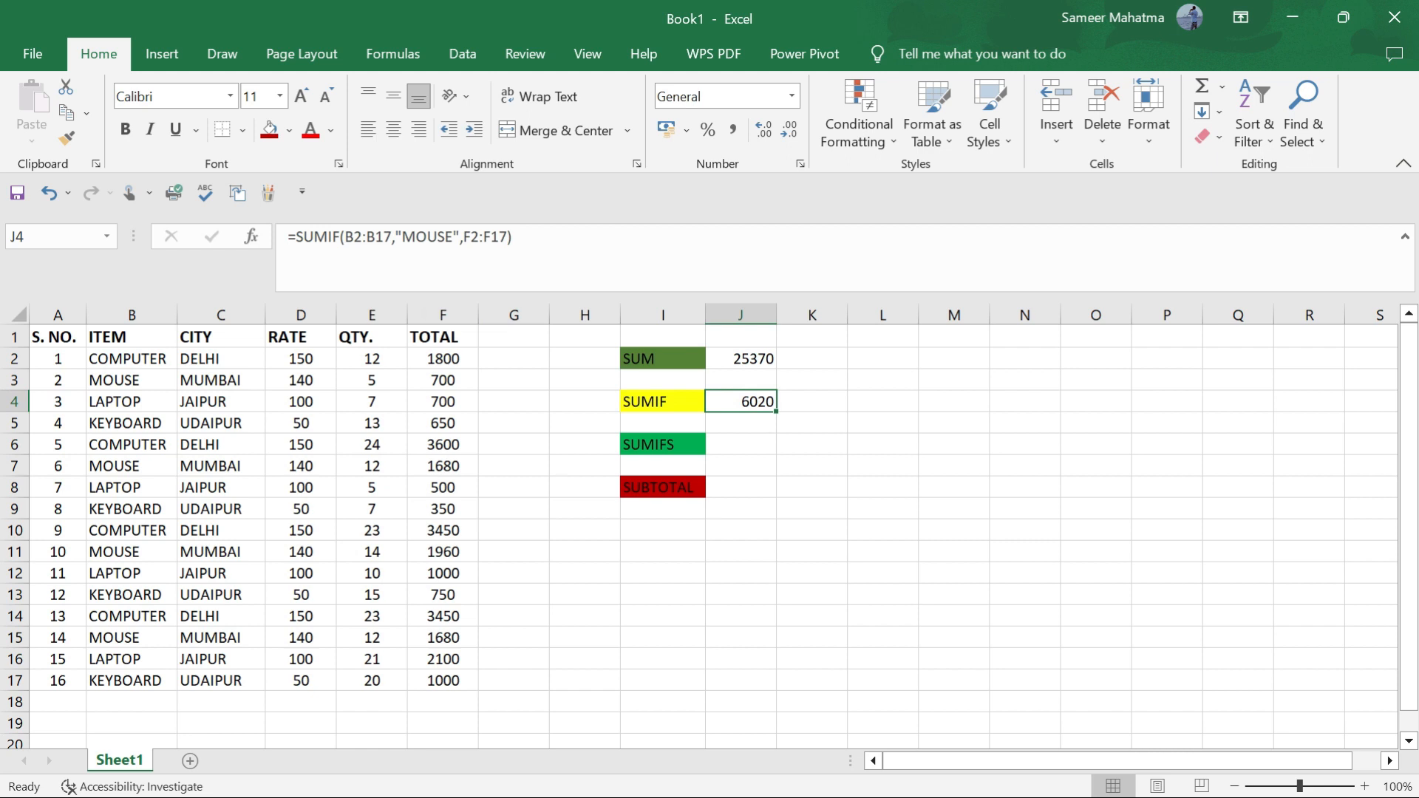
click(452, 236)
key(BackSpace)
key(BackSpace)
key(BackSpace)
key(BackSpace)
key(BackSpace)
text(LAPTOP)
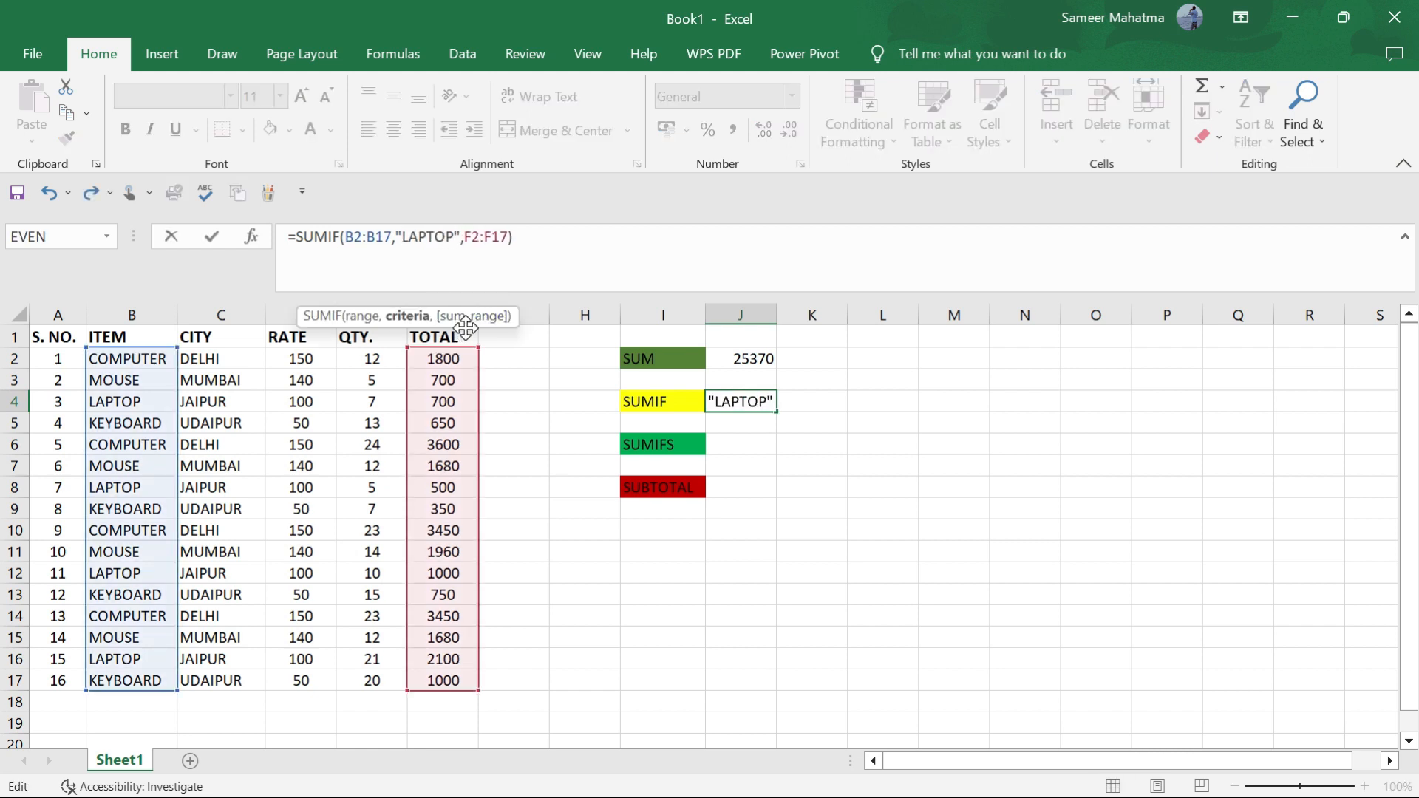
key(Return)
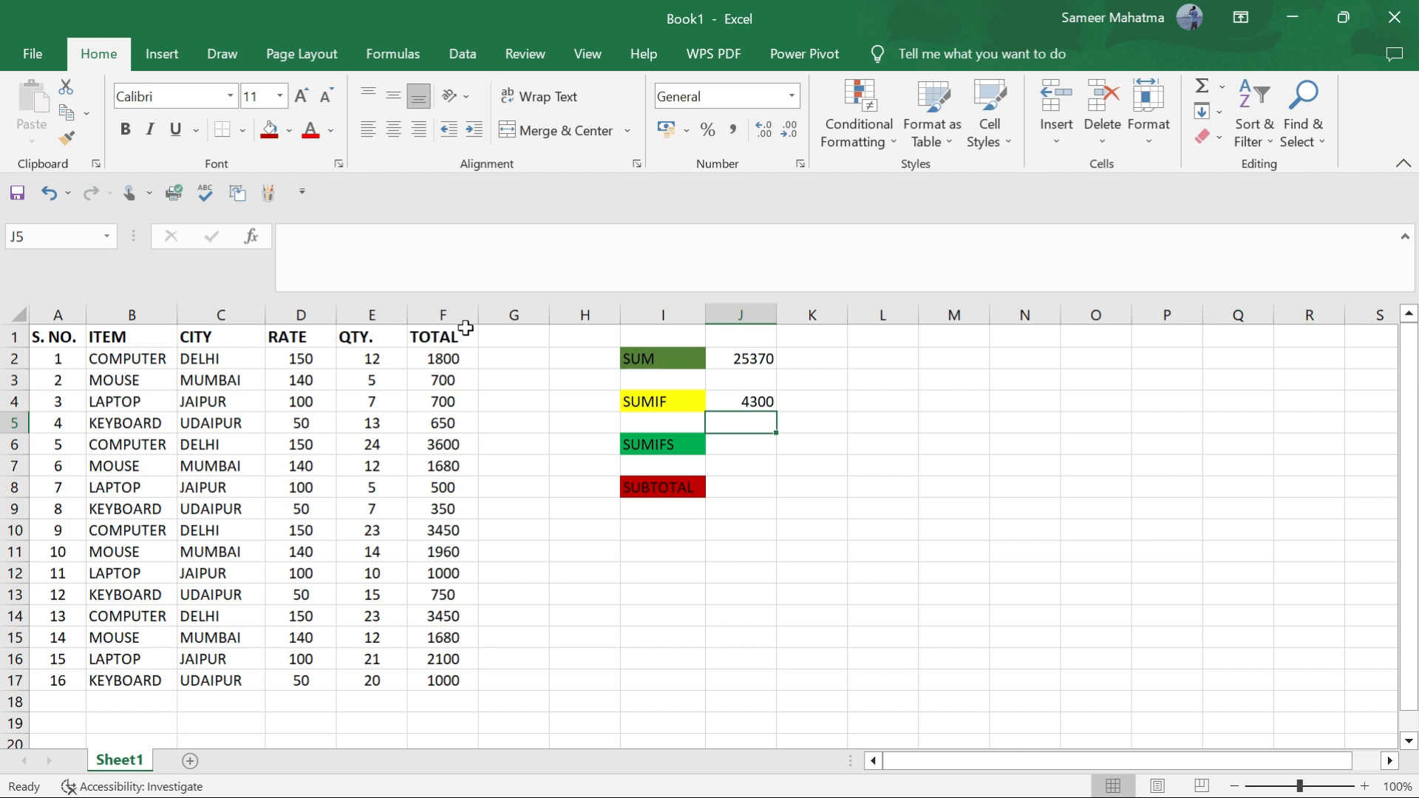
Start a SUMIFS formula in J6, beside the SUMIFS label, with sum range F2:F17, criteria range B2:B17 and criterion "COMPUTER"
click(750, 403)
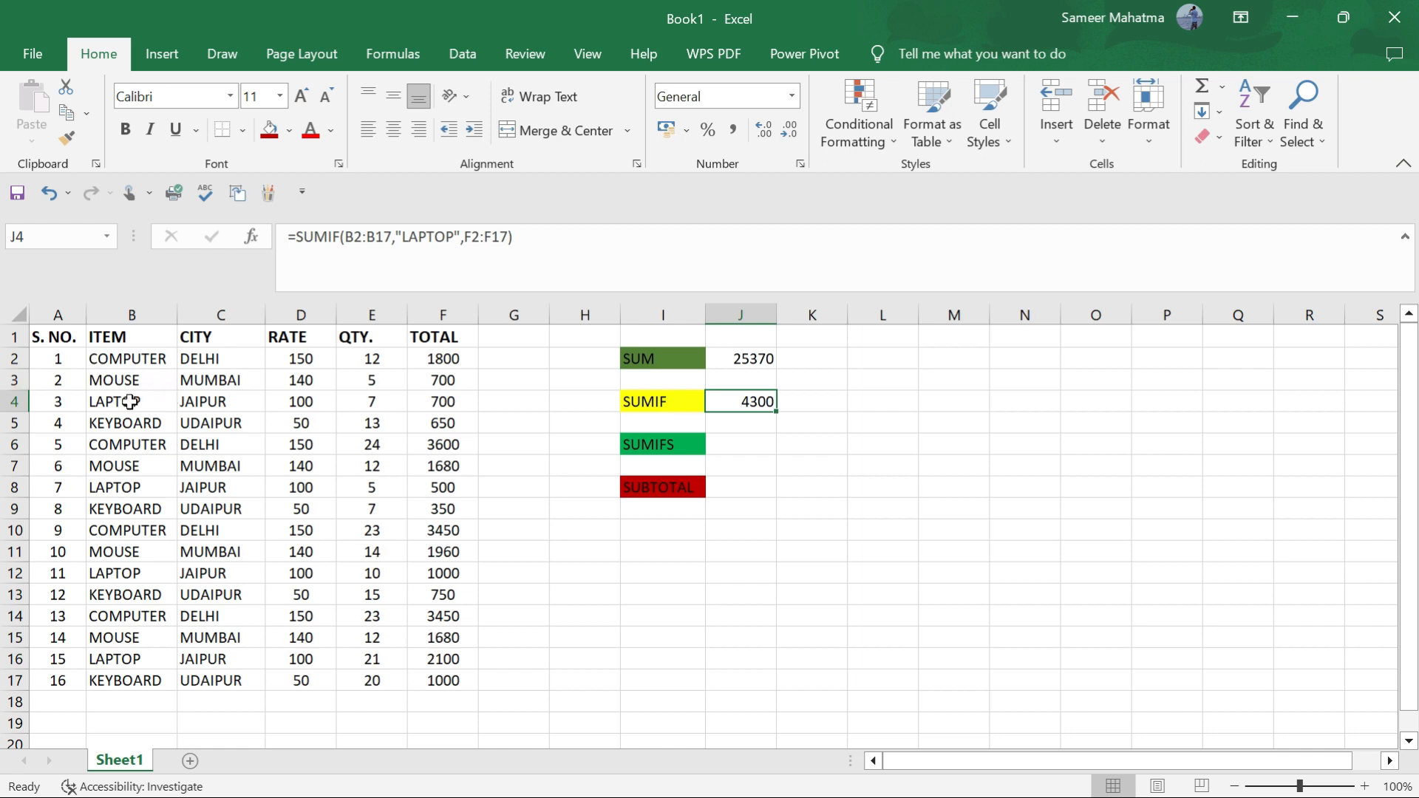
key(Down)
key(Down)
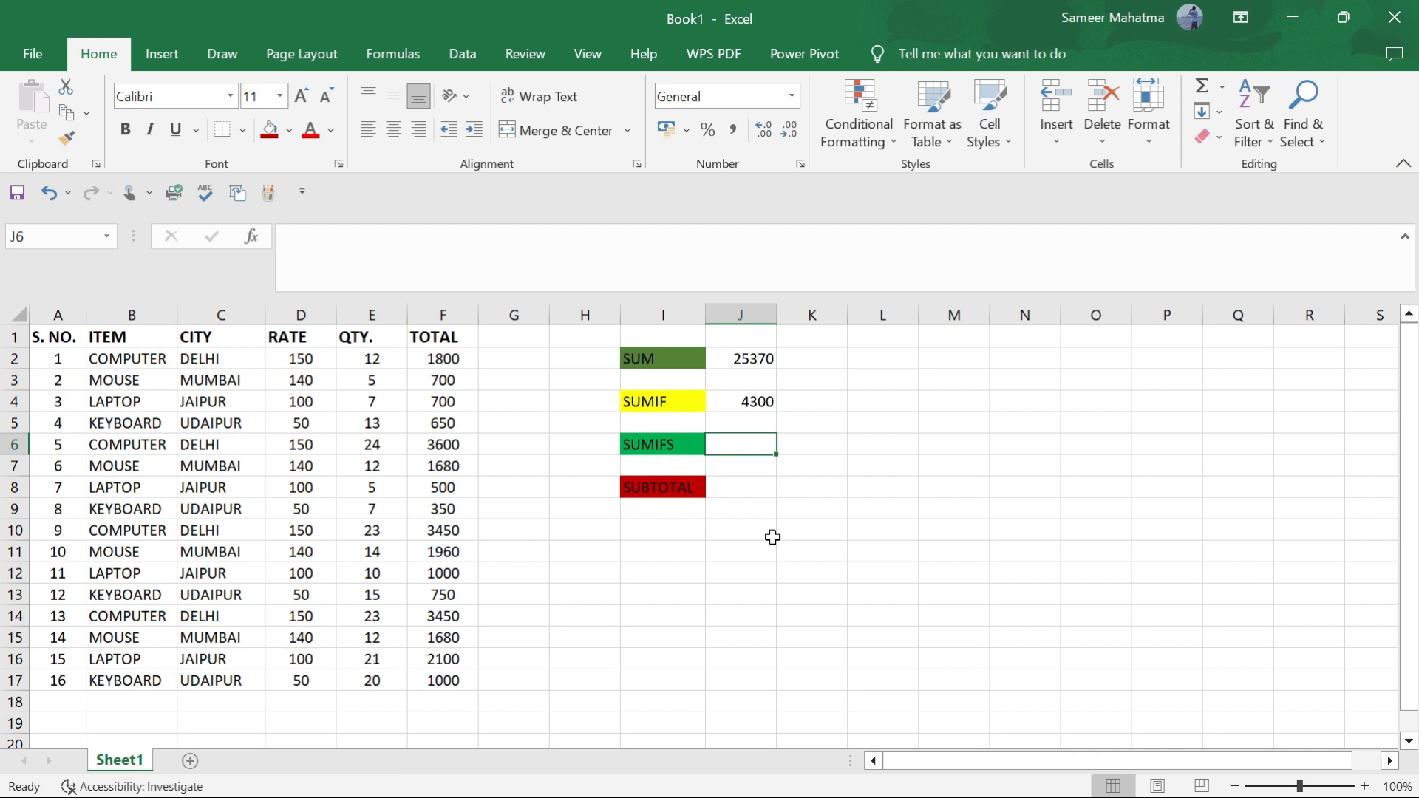
text(=)
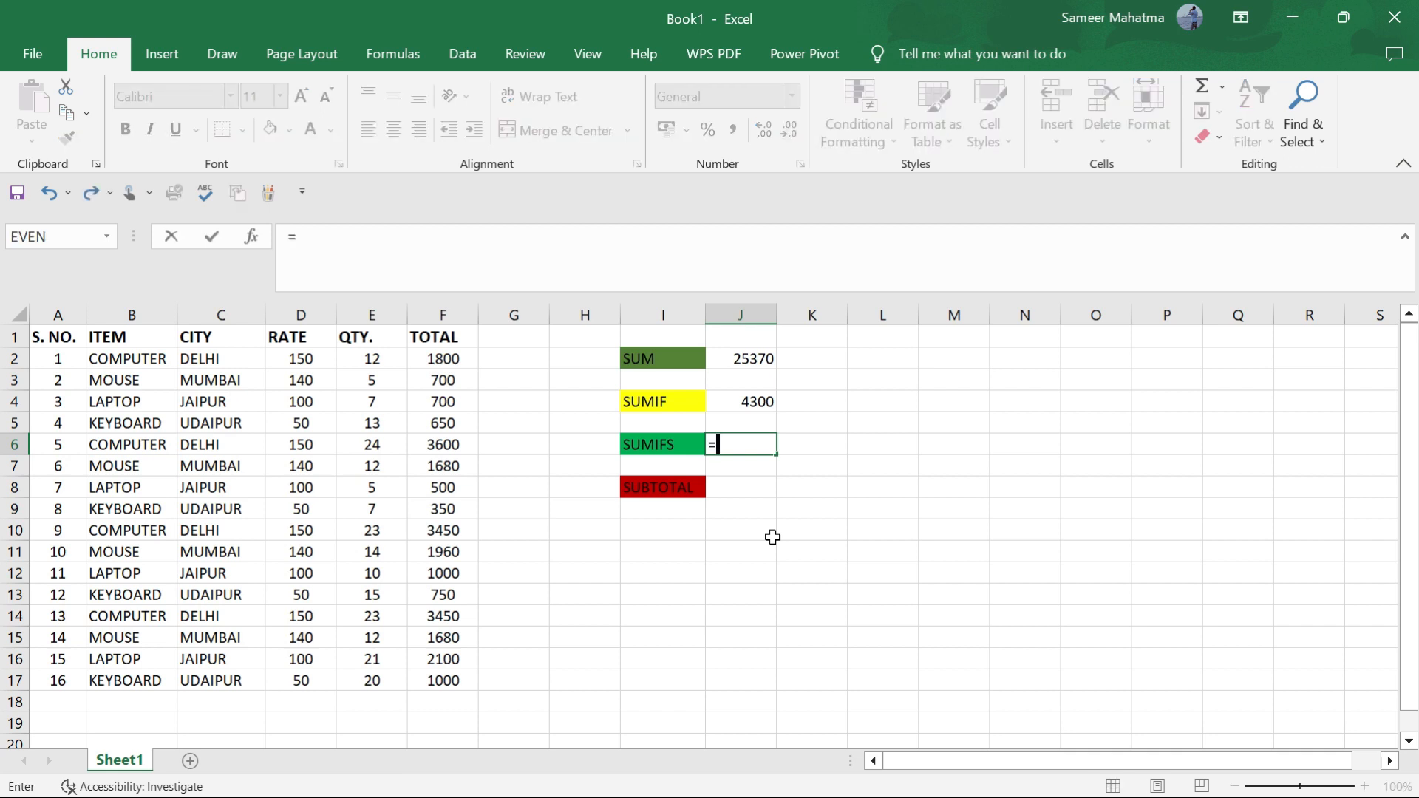
text(SUMI)
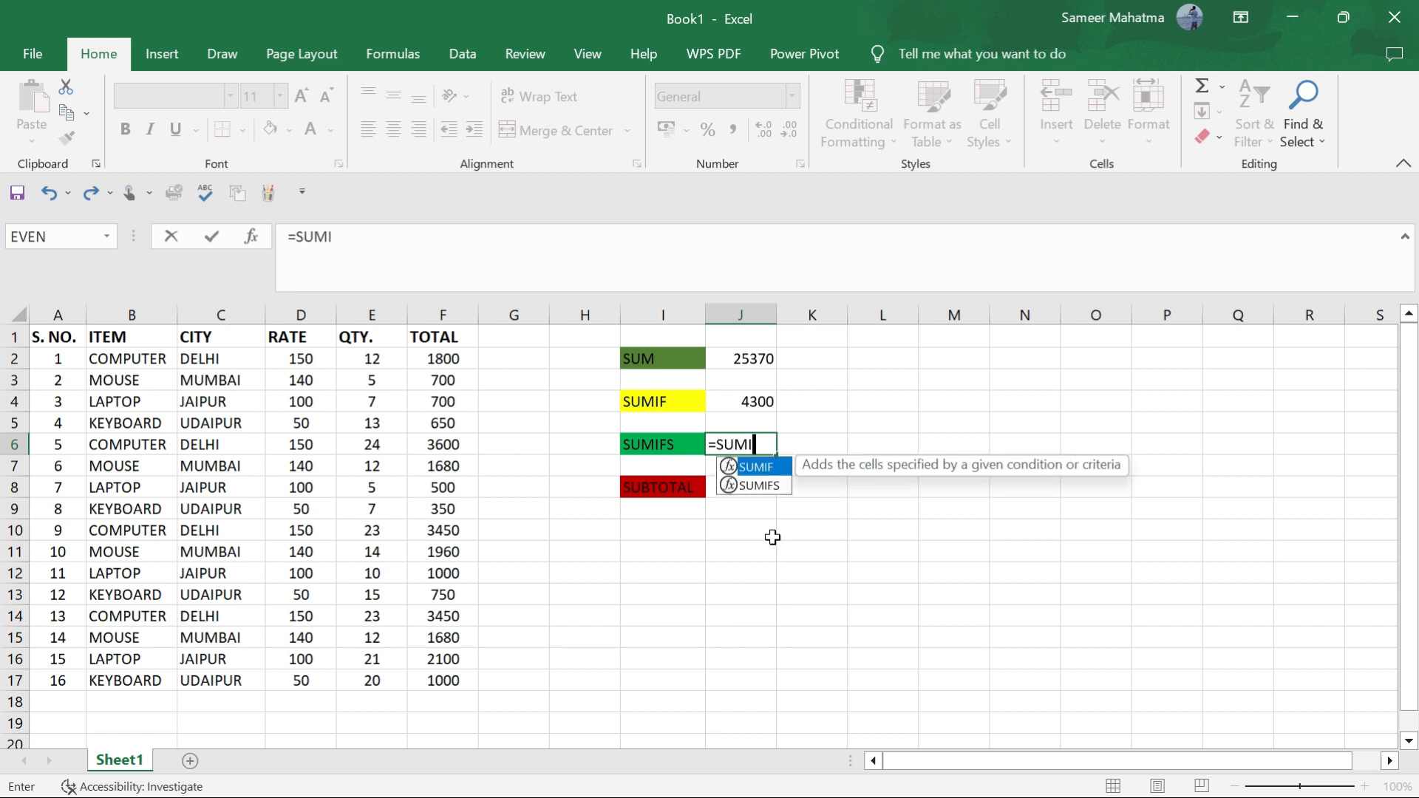
text(FS()
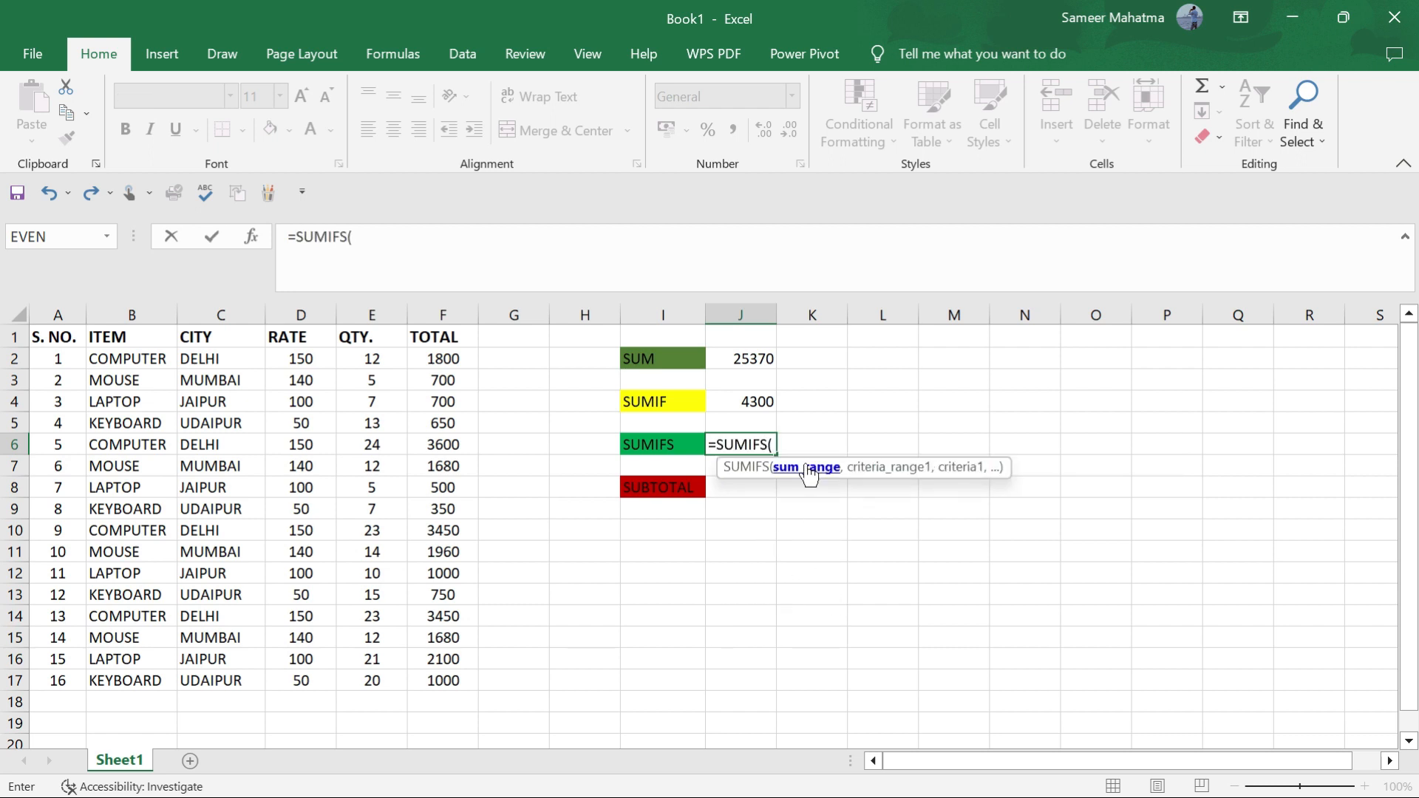
drag(442, 359, 434, 681)
text(,)
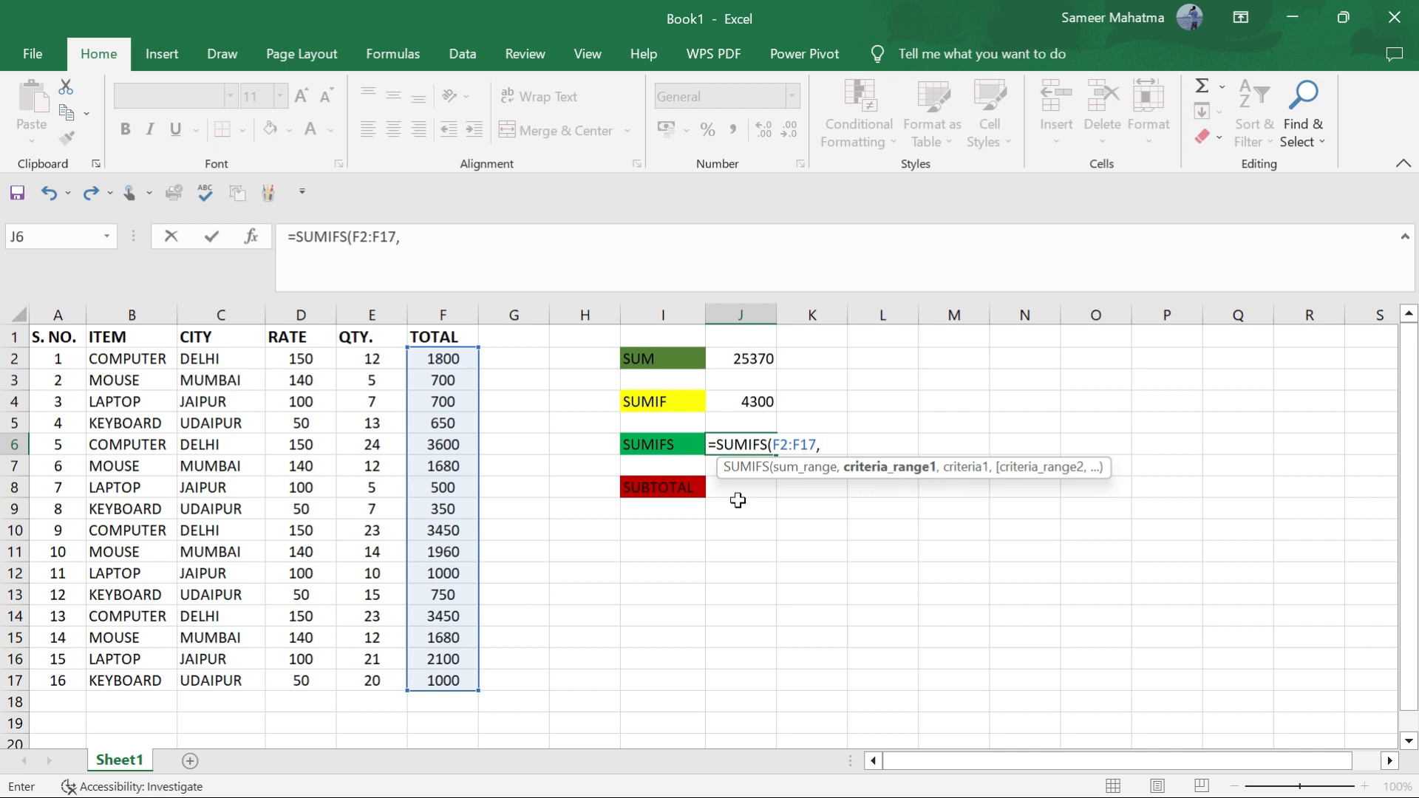
drag(110, 359, 127, 679)
text(,)
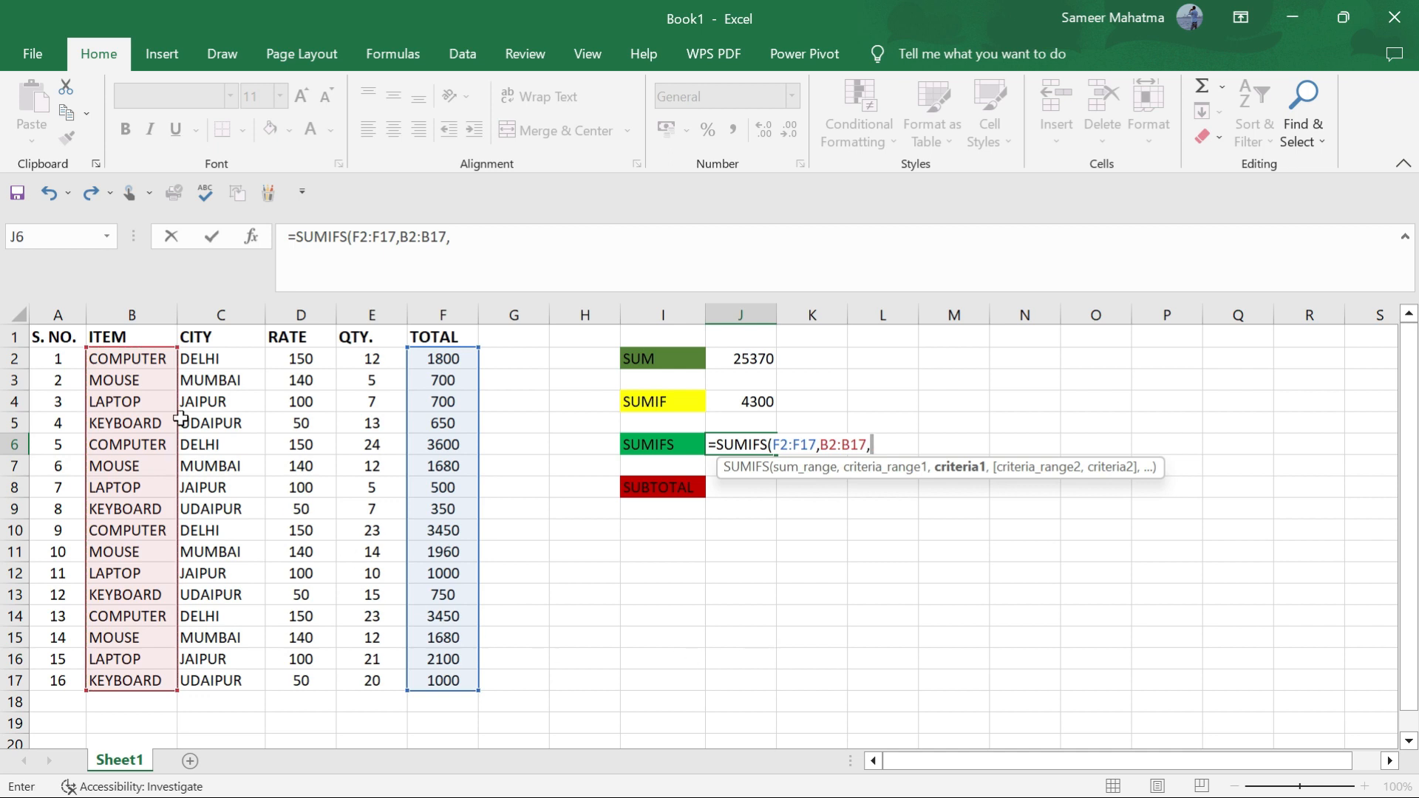
text("COM)
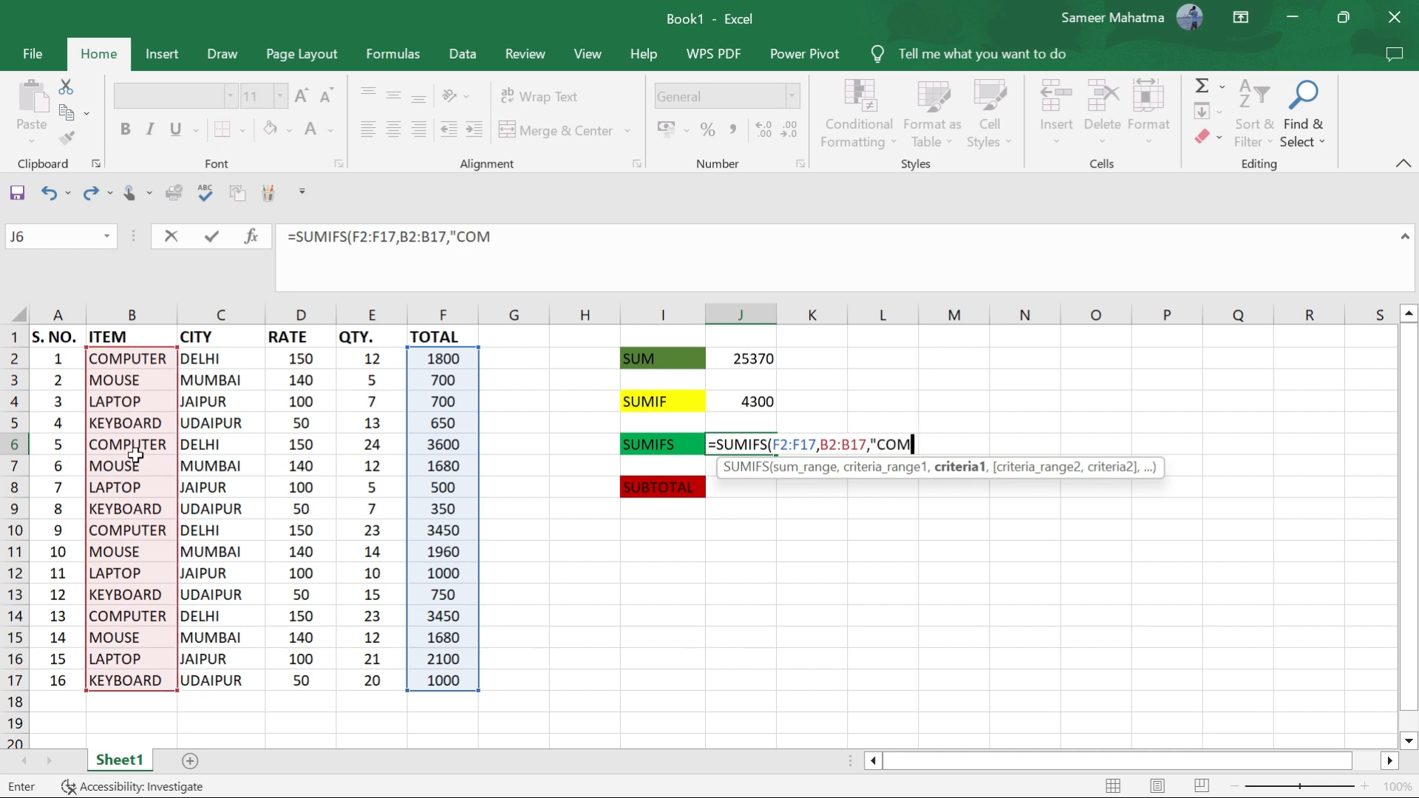
text(PUTER",)
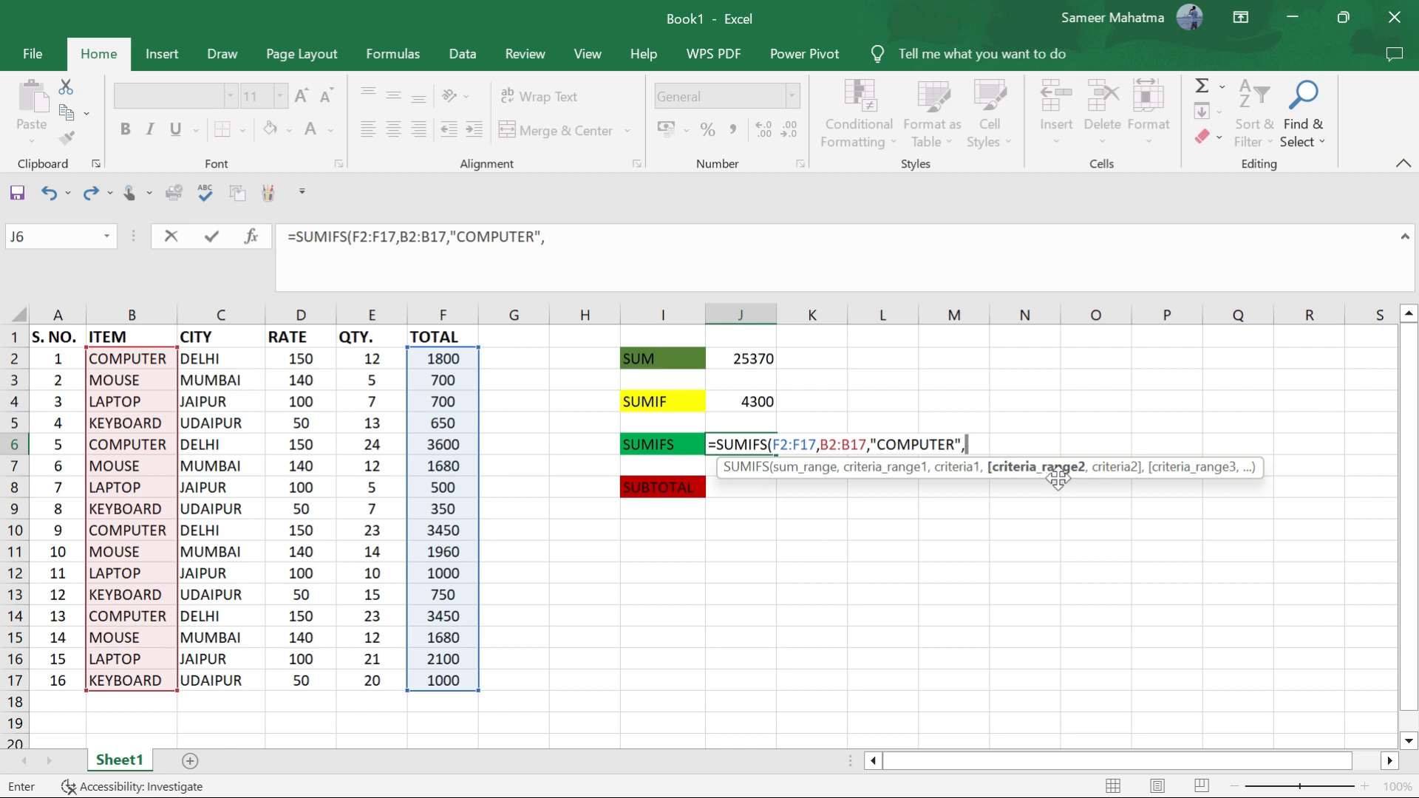
Add the second condition, range C2:C17 with criterion "DELHI", and complete the SUMIFS formula in J6
drag(230, 362, 214, 680)
text(,")
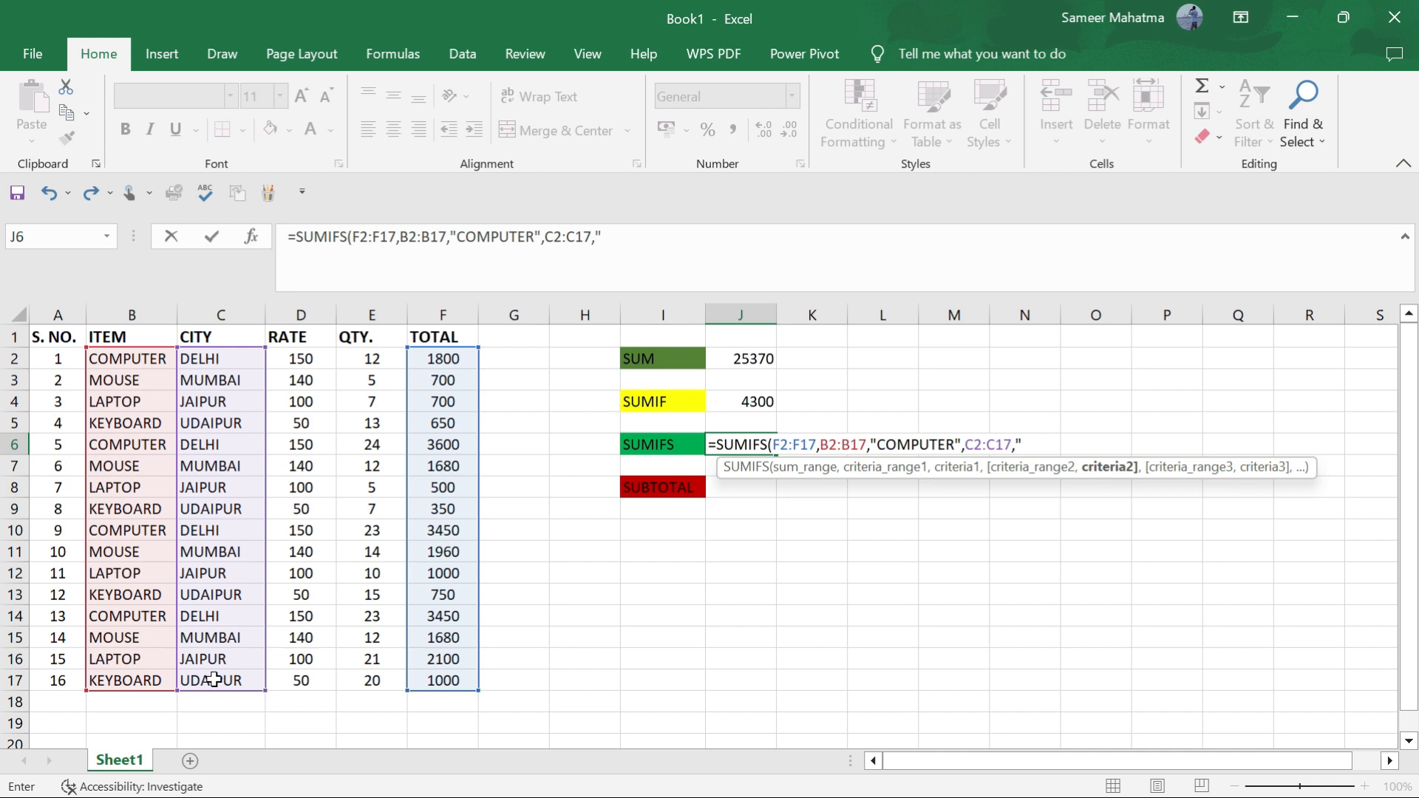
text(DELHI)
key(Return)
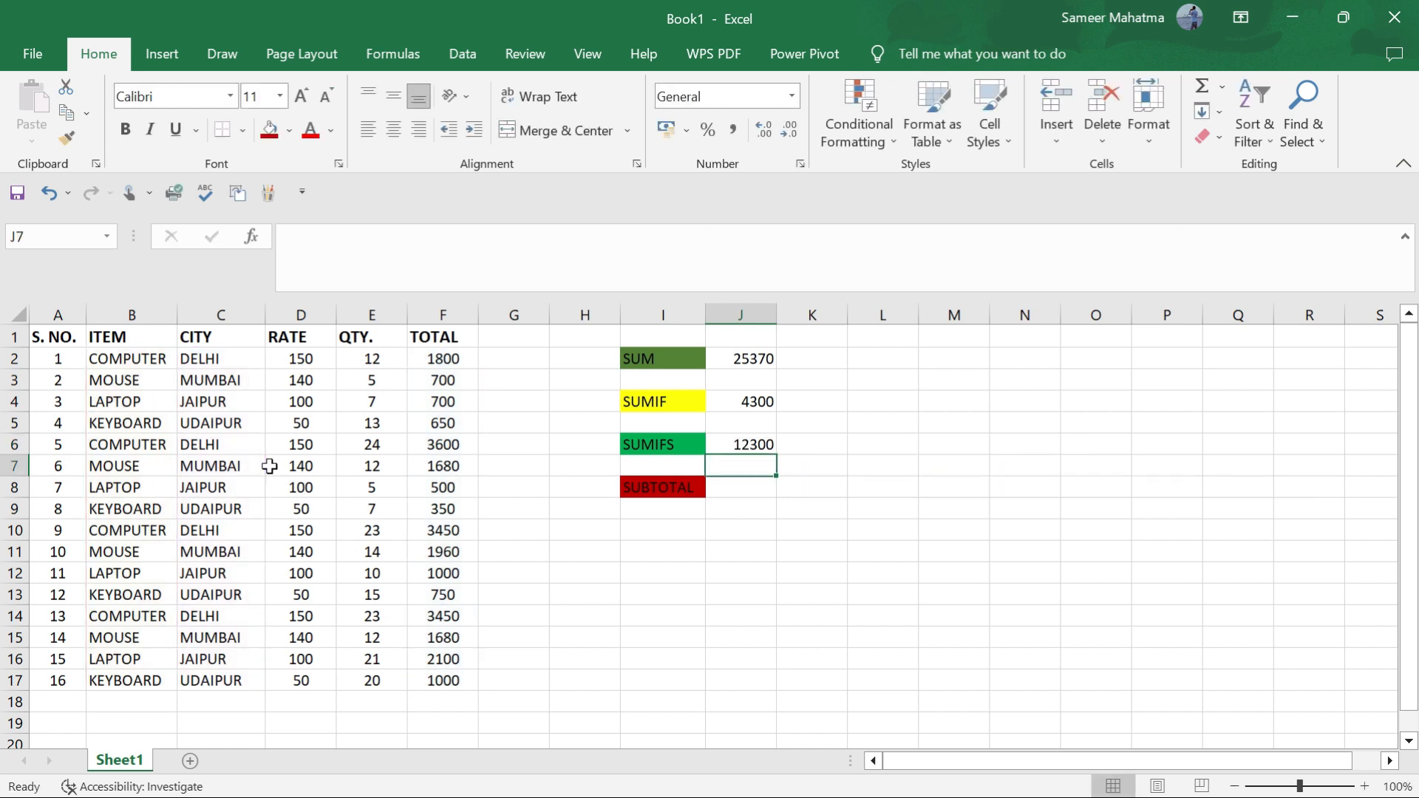
click(767, 445)
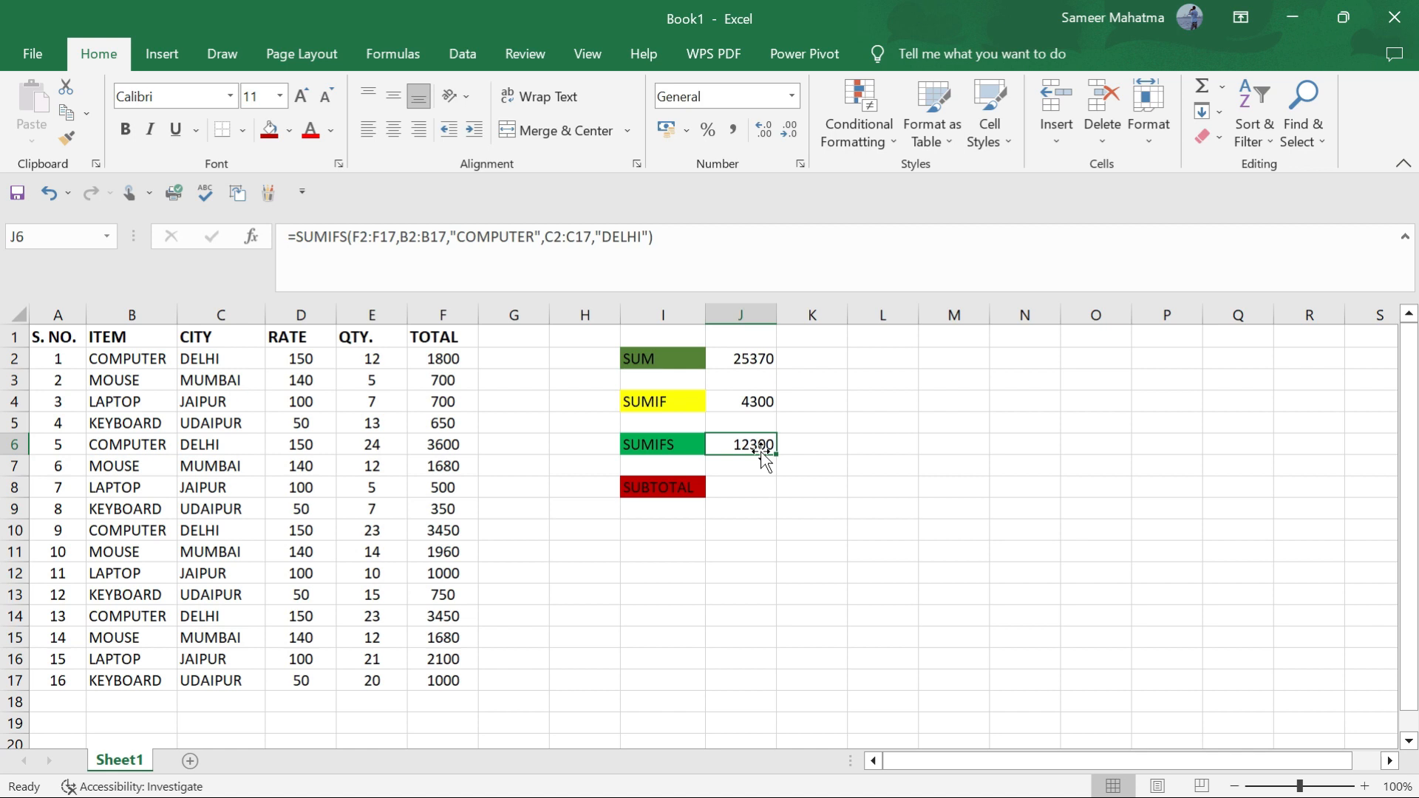
Fill the COMPUTER cells B2, B6, B10 and B14 in the ITEM column with red
click(747, 489)
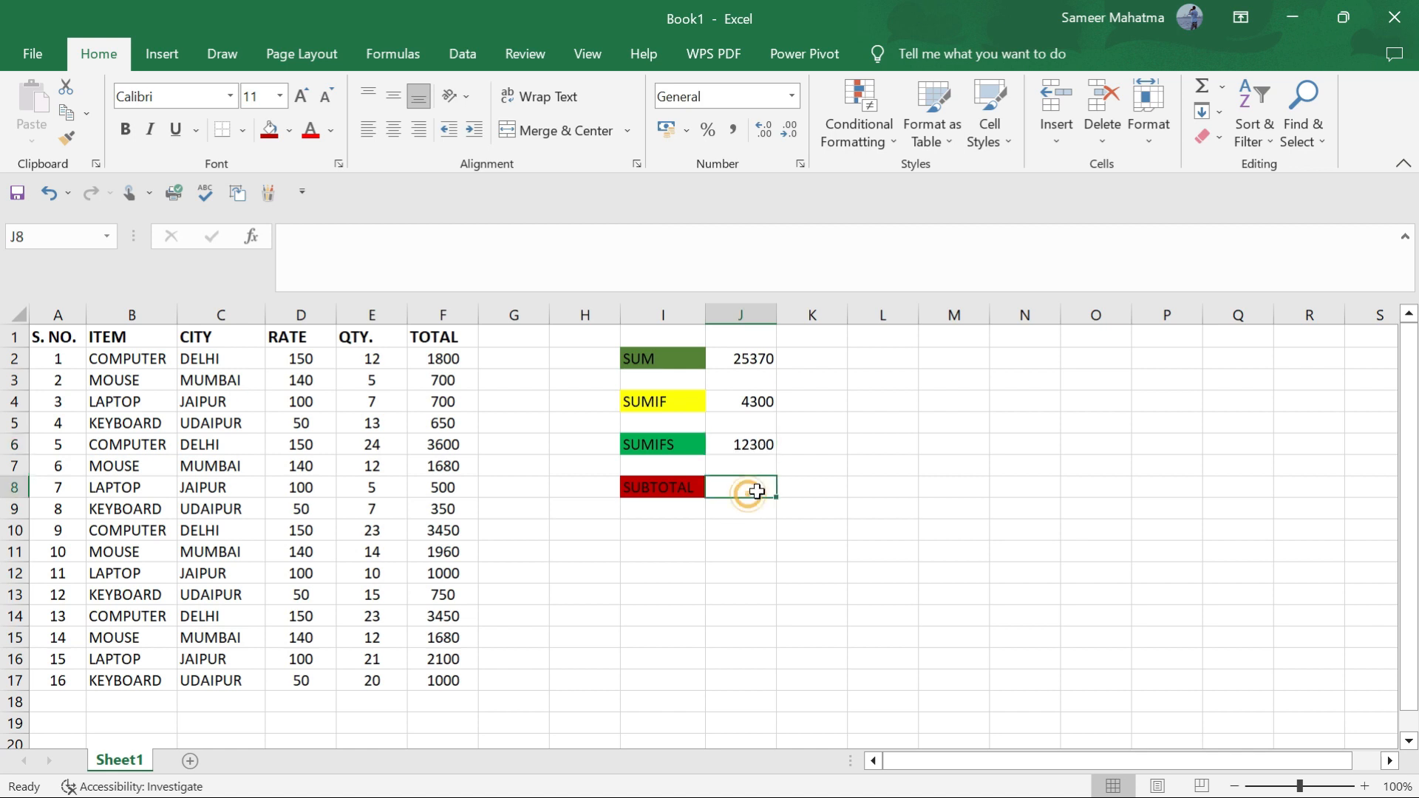
click(134, 363)
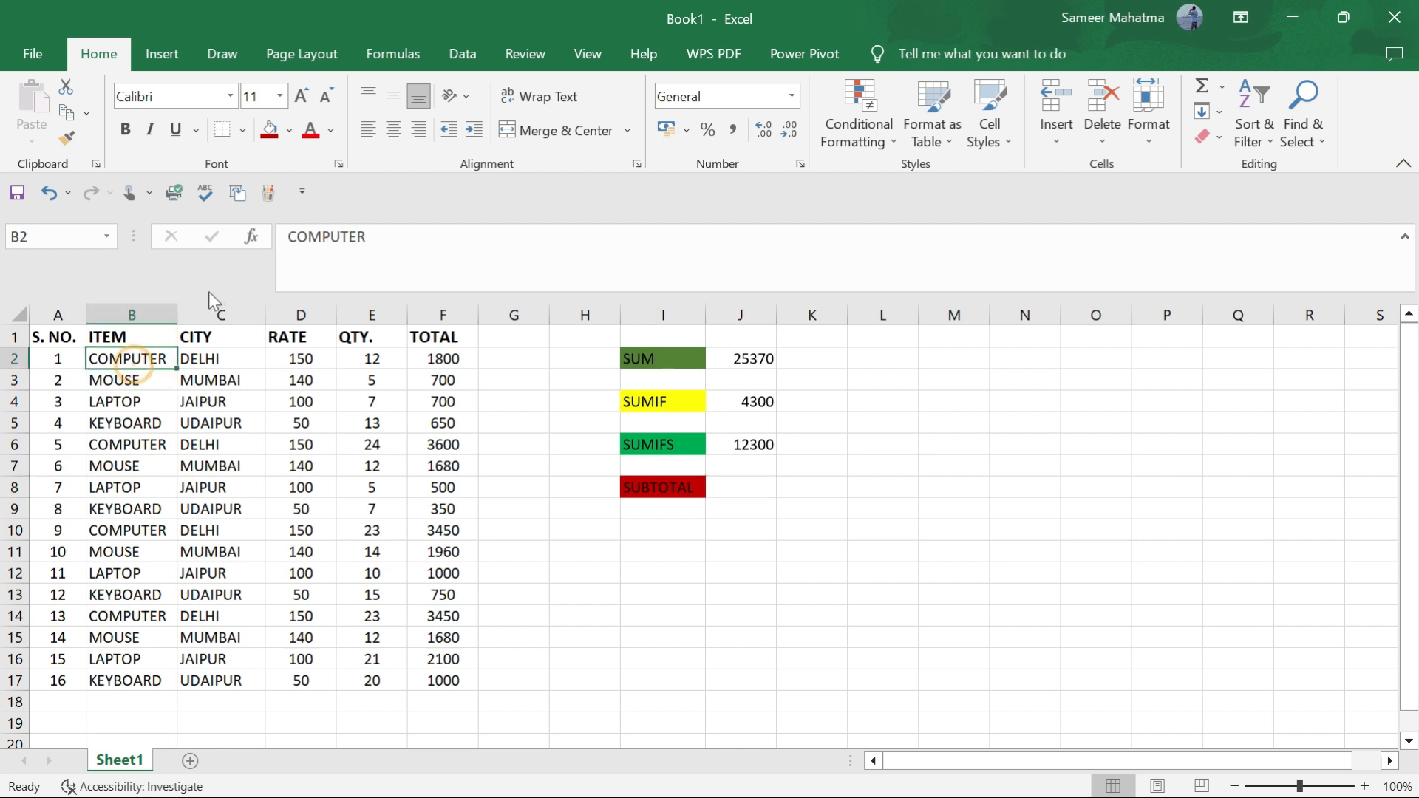
click(289, 131)
click(288, 306)
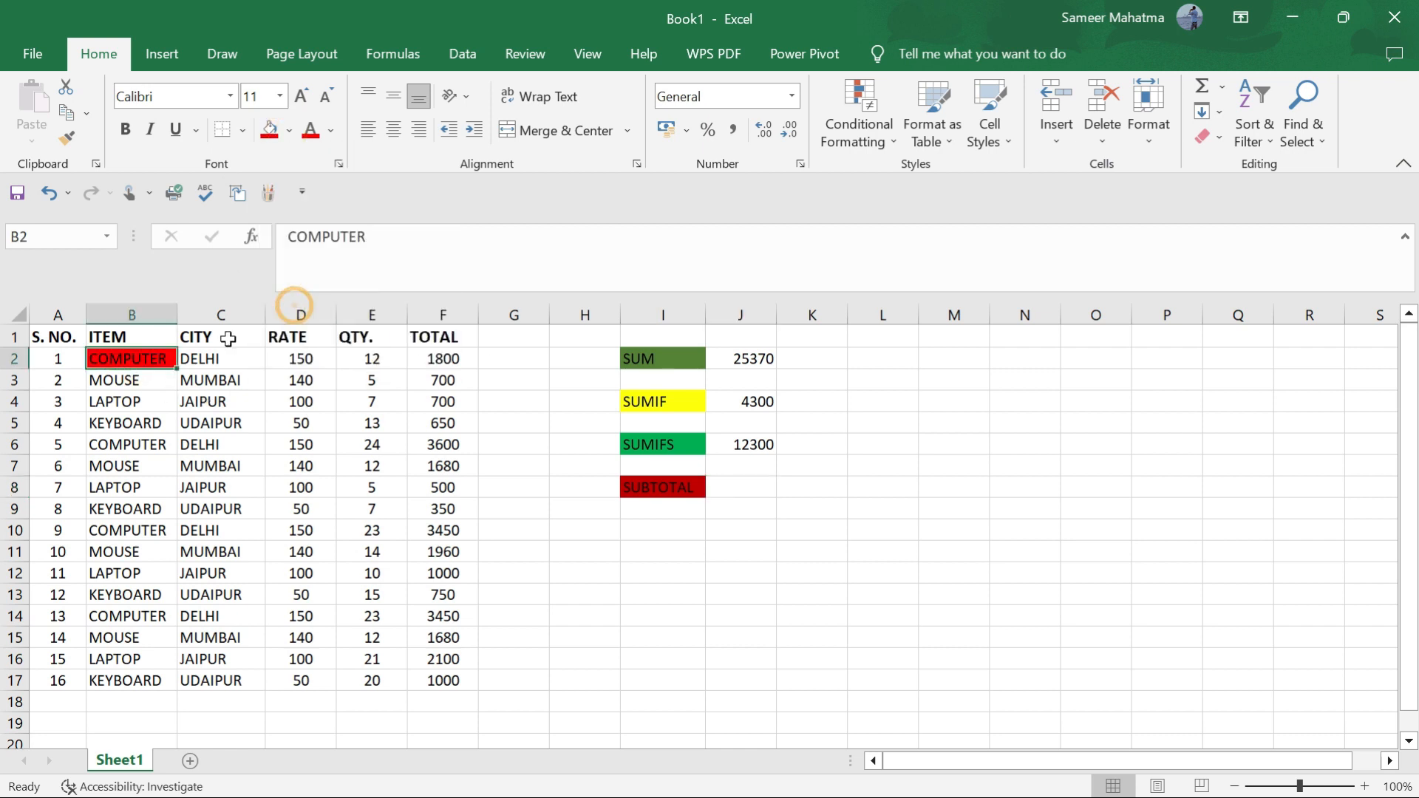
click(154, 446)
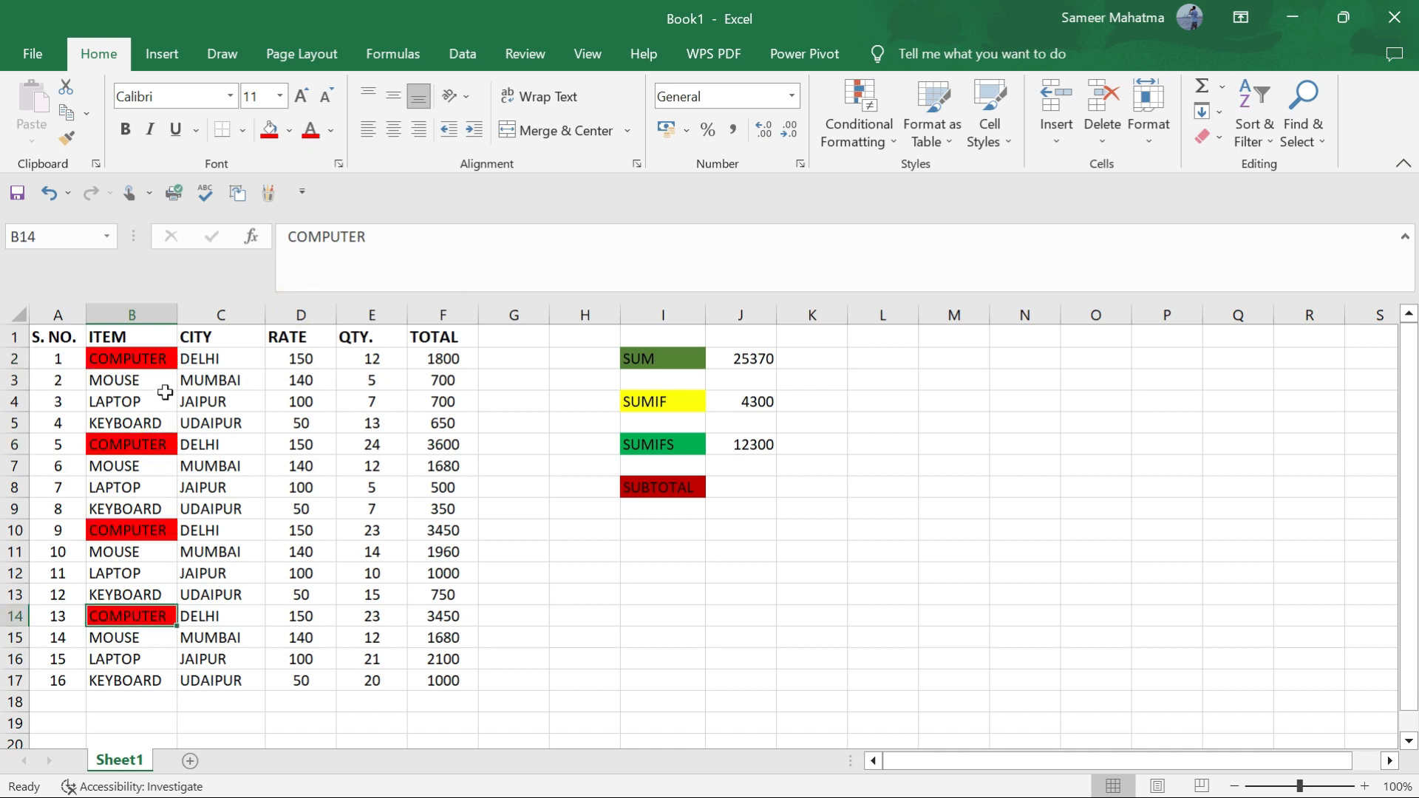
Fill the MOUSE cells B3, B7, B11 and B15 in the ITEM column with yellow
click(159, 383)
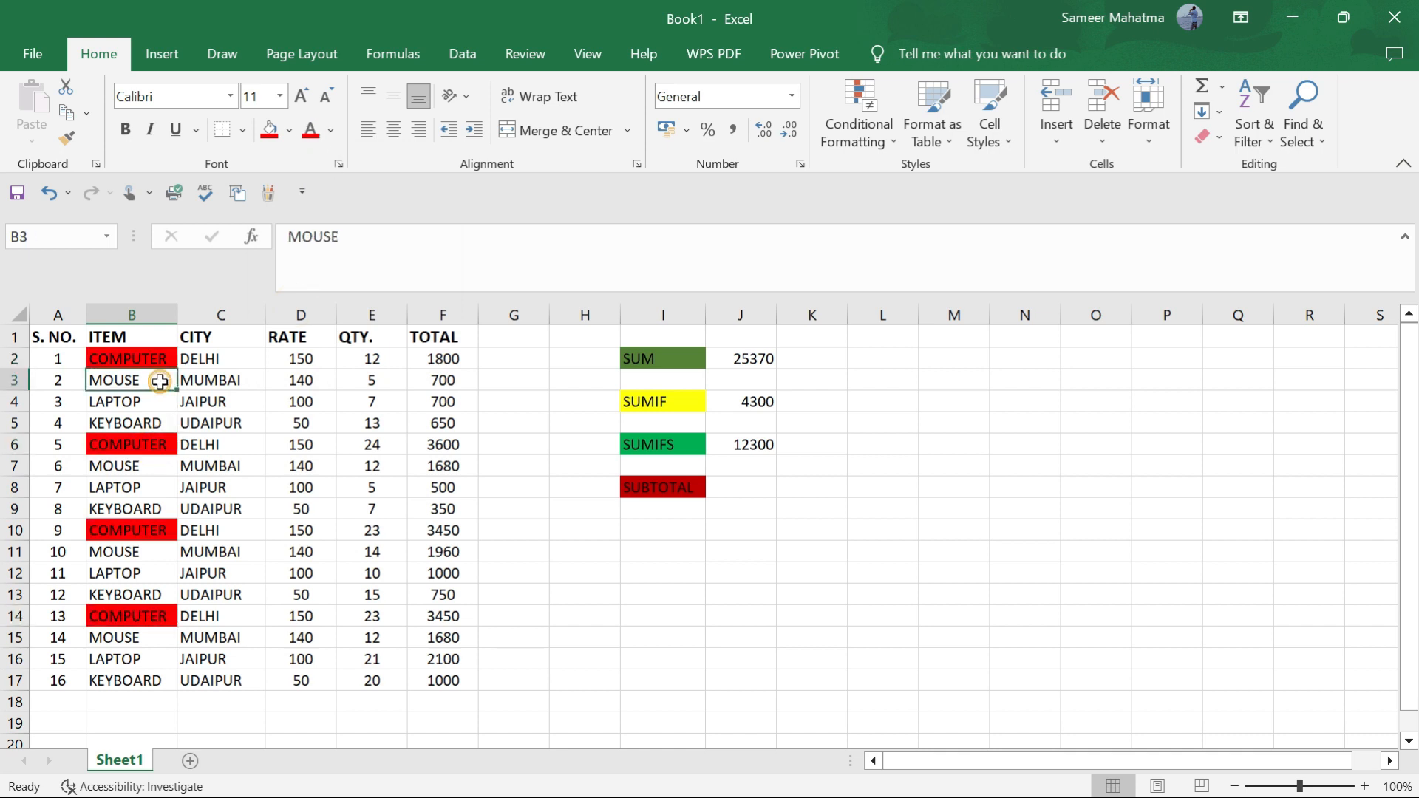
click(289, 130)
click(322, 308)
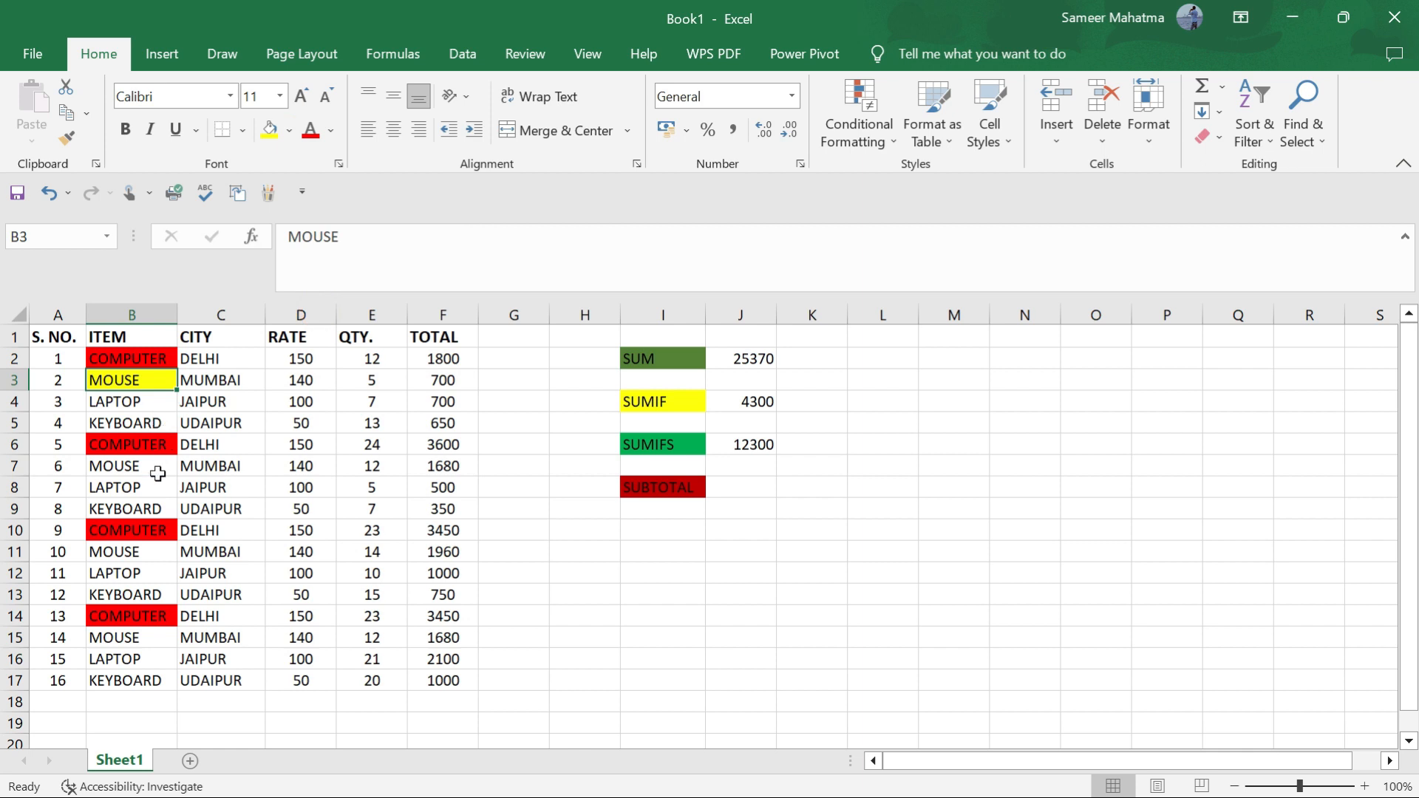
click(157, 467)
click(289, 131)
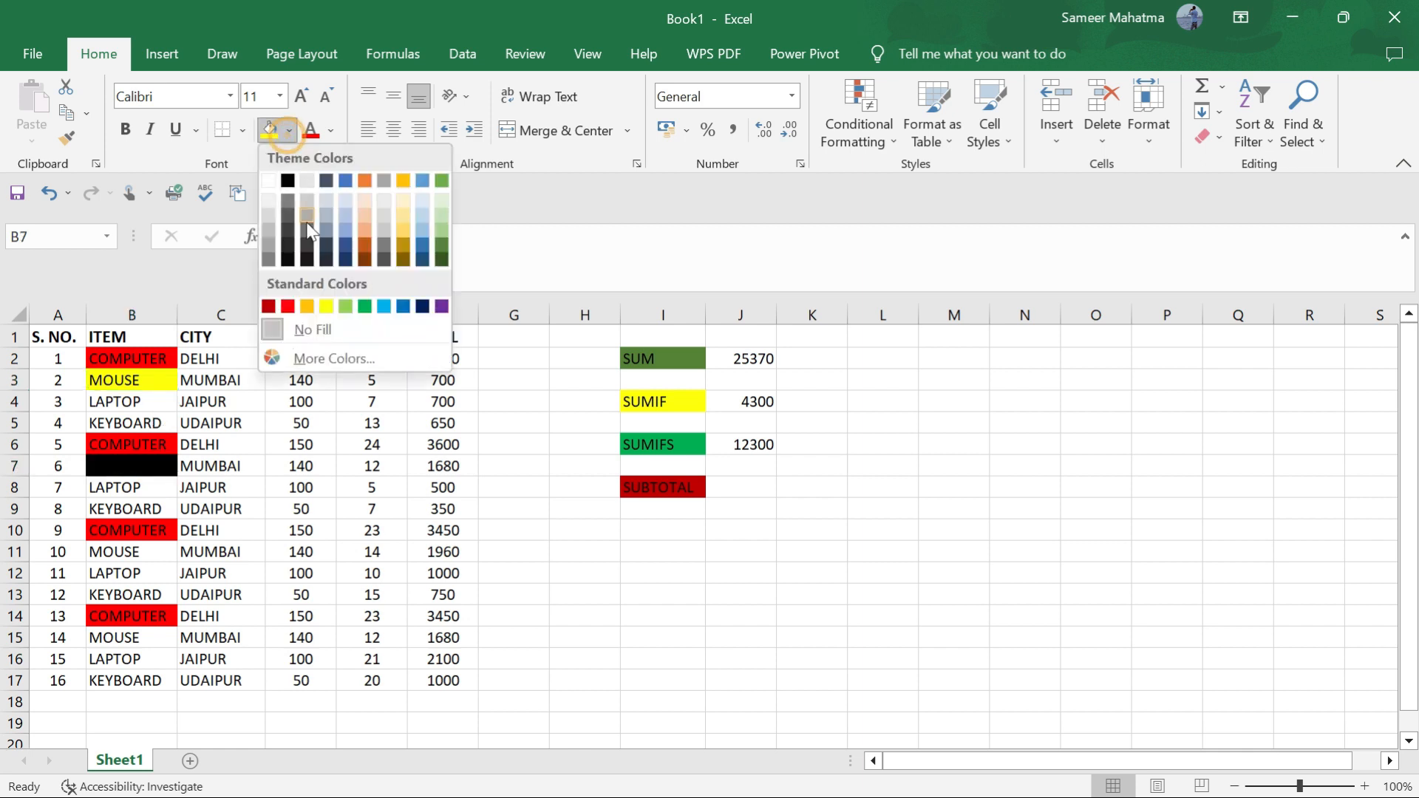
click(323, 307)
click(158, 550)
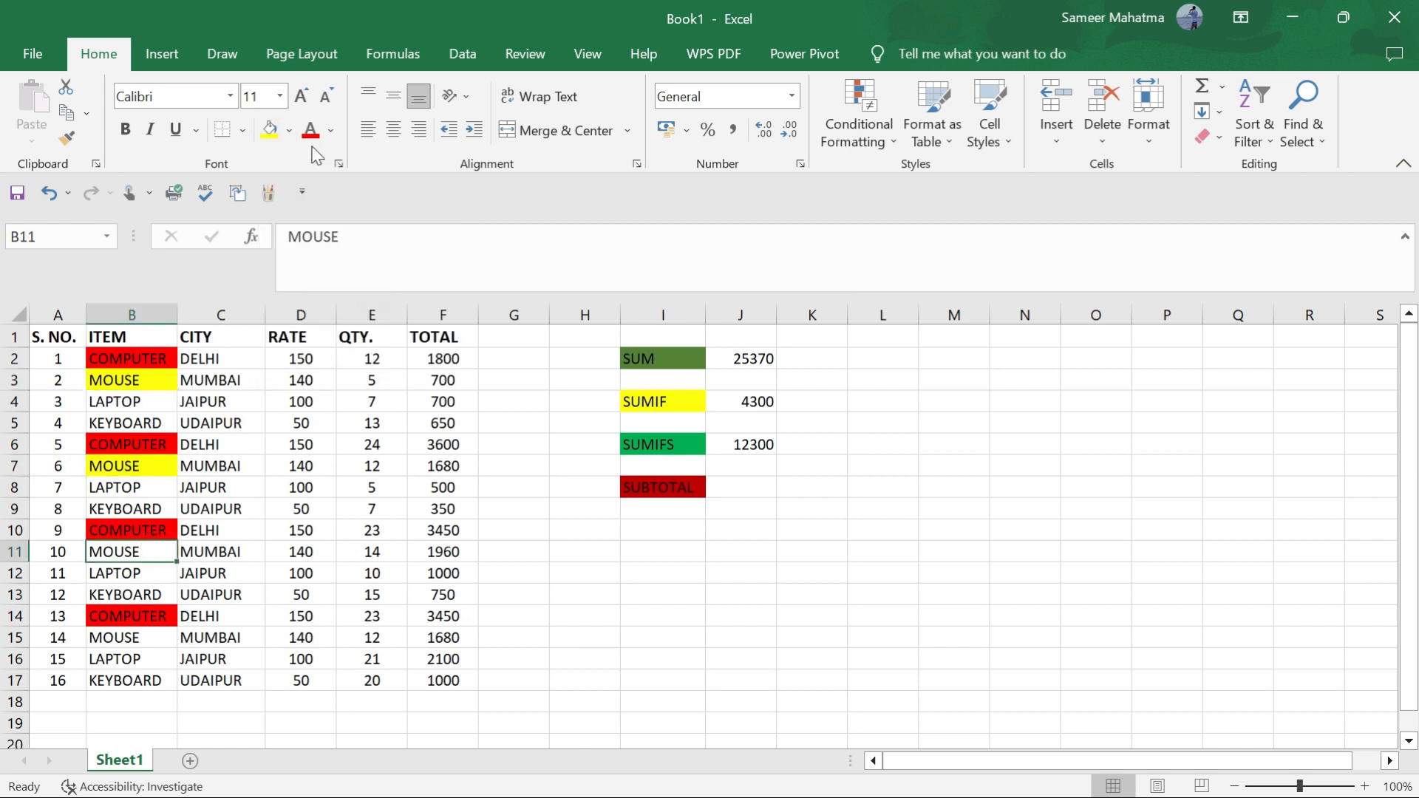
click(270, 130)
Fill the LAPTOP cells B4, B8, B12 and B16 in the ITEM column with light green
click(139, 403)
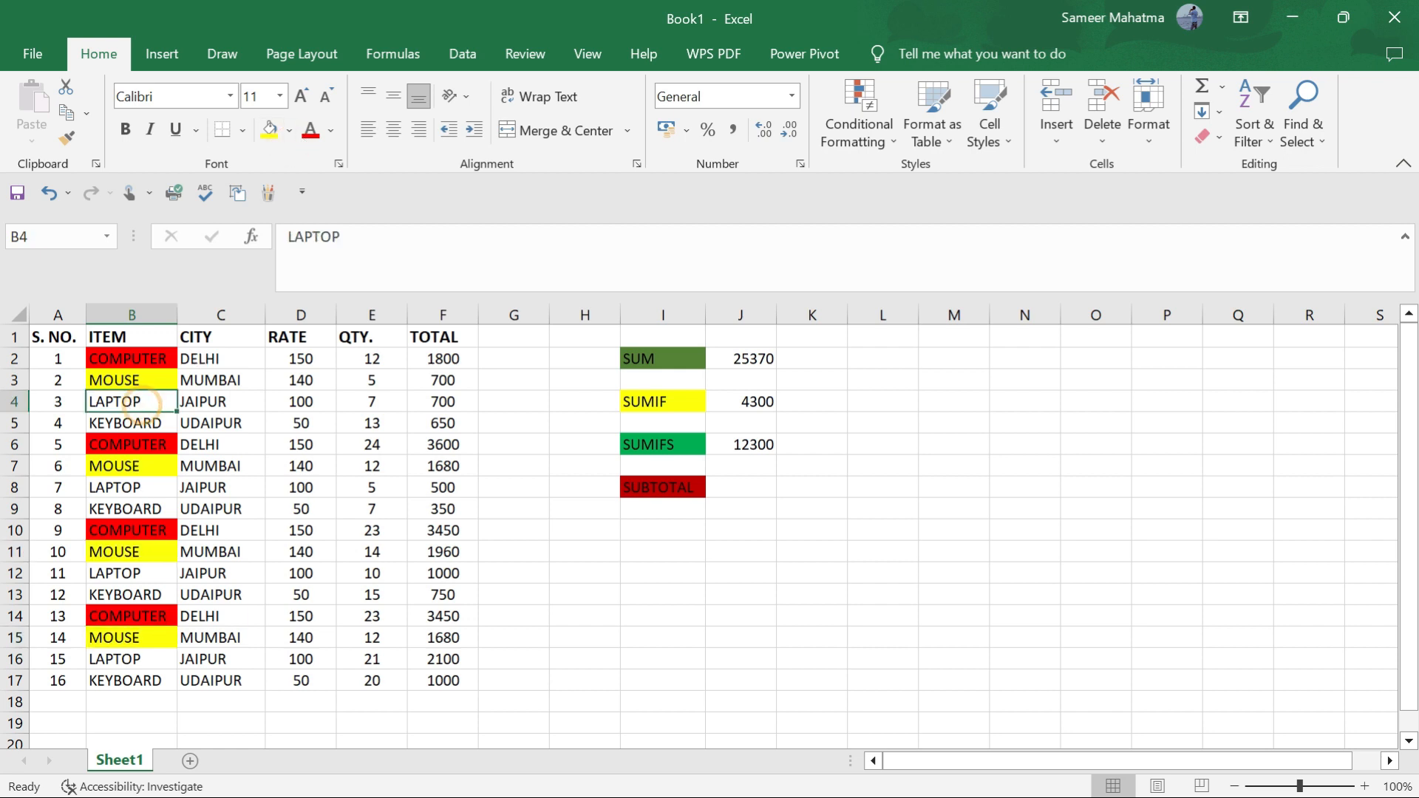
click(289, 130)
click(345, 306)
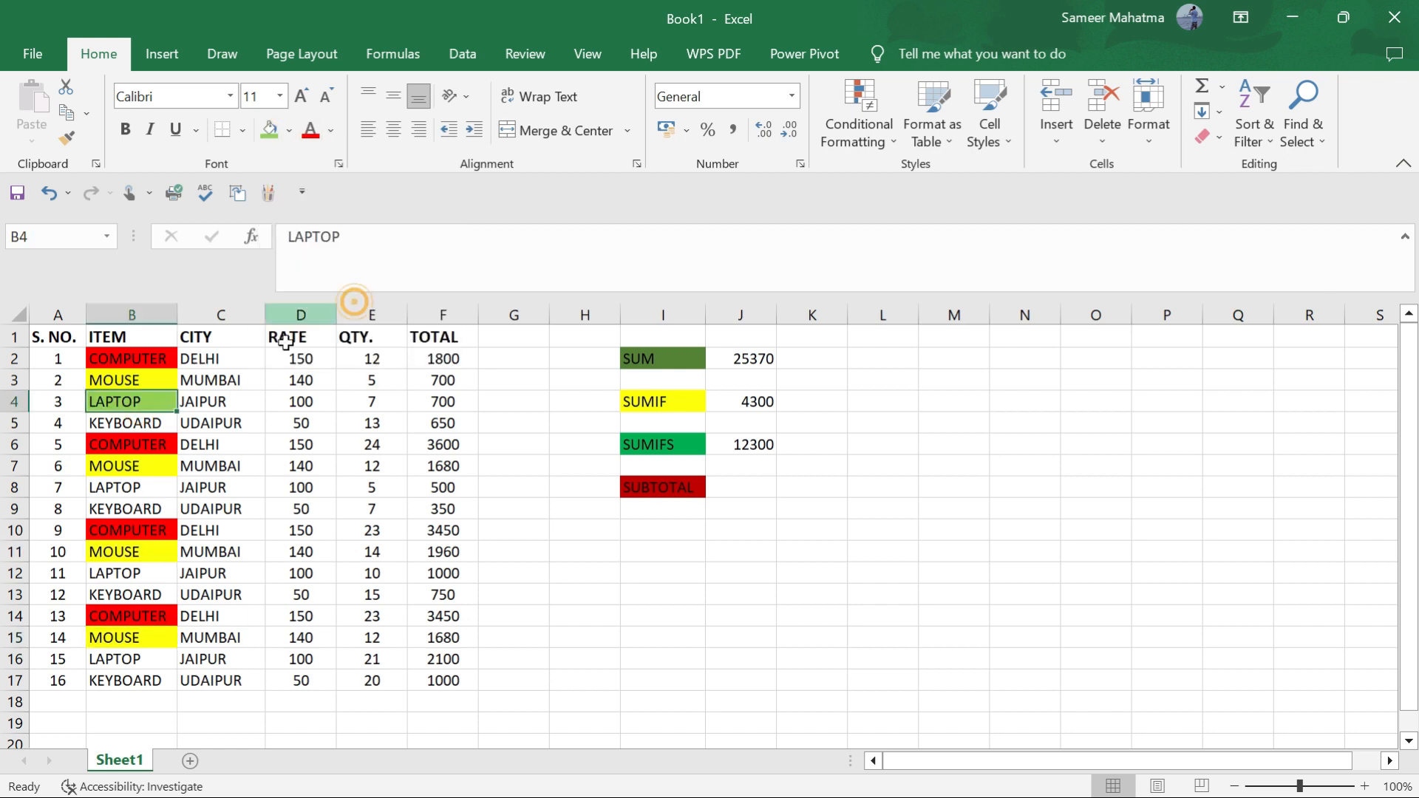
click(148, 436)
click(147, 425)
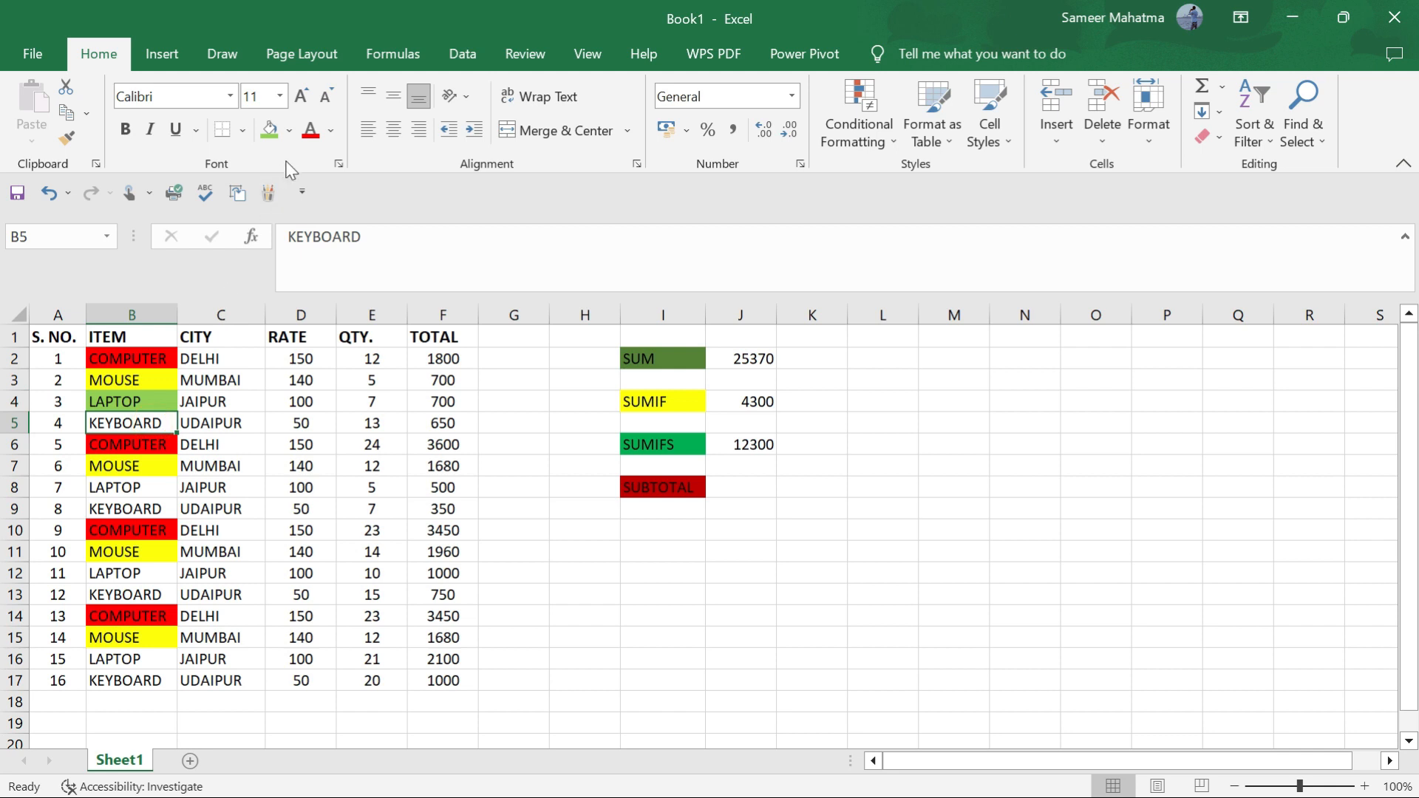
click(148, 492)
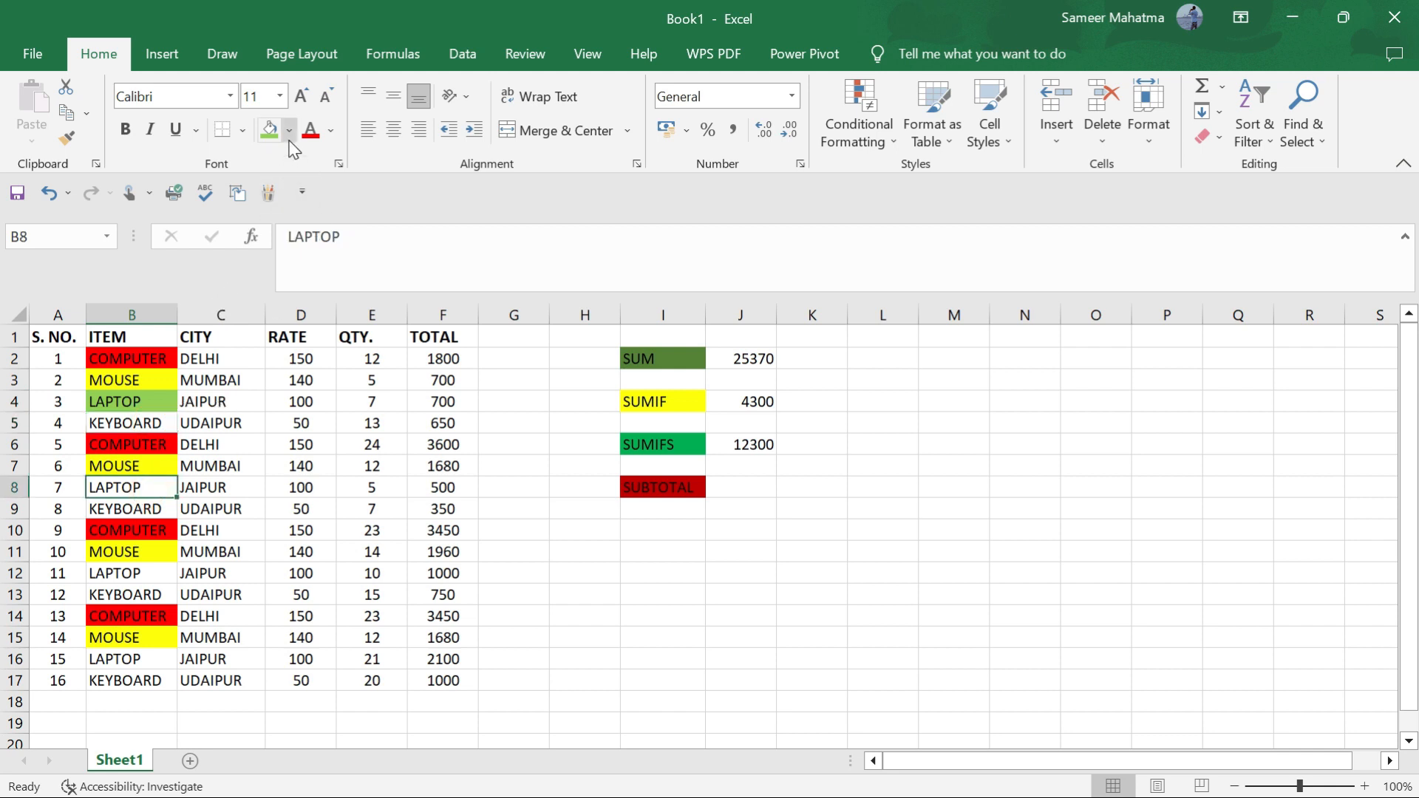
click(289, 131)
click(345, 306)
click(153, 573)
click(289, 131)
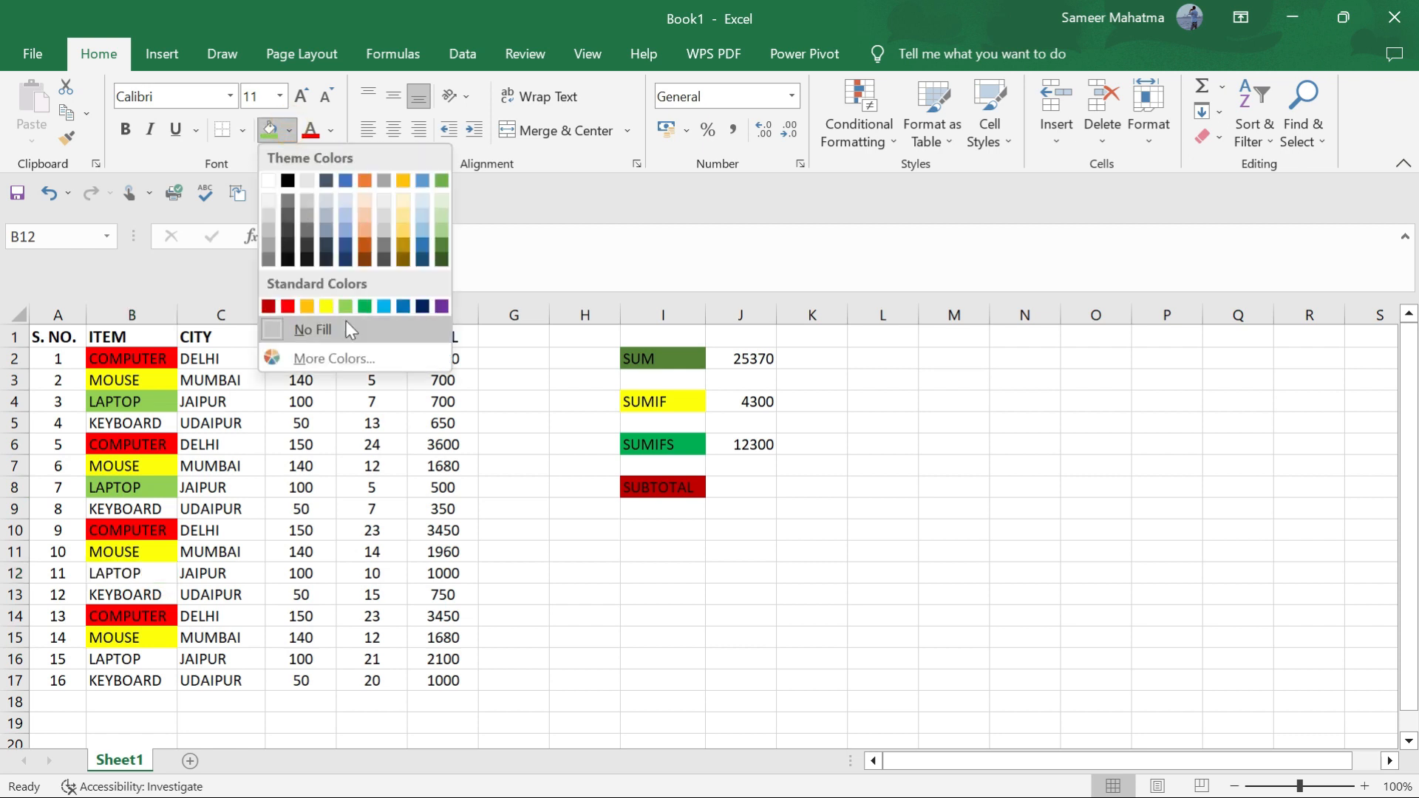
click(340, 311)
click(155, 657)
click(289, 131)
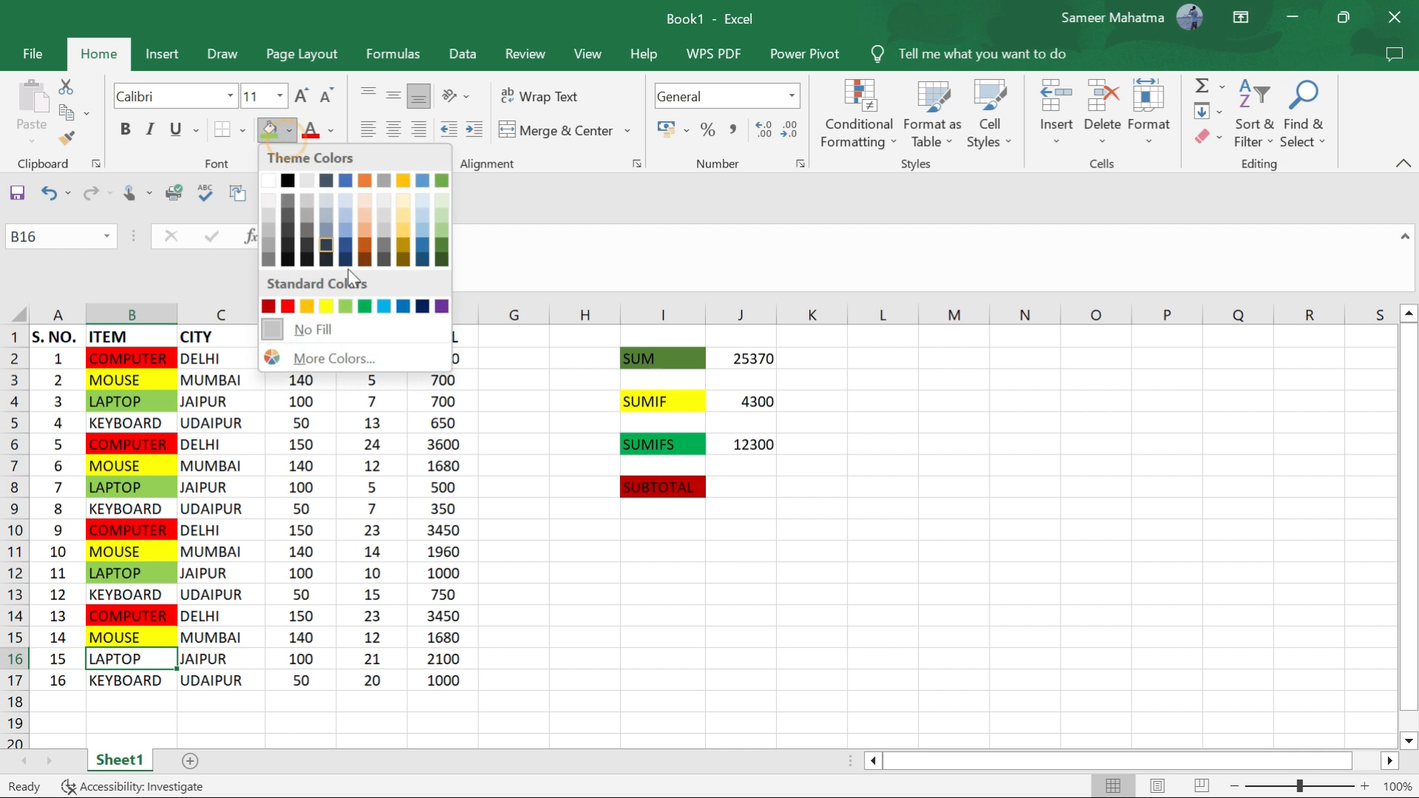
click(343, 307)
Fill the KEYBOARD cells B5, B9, B13 and B17 in the ITEM column with light blue
click(121, 423)
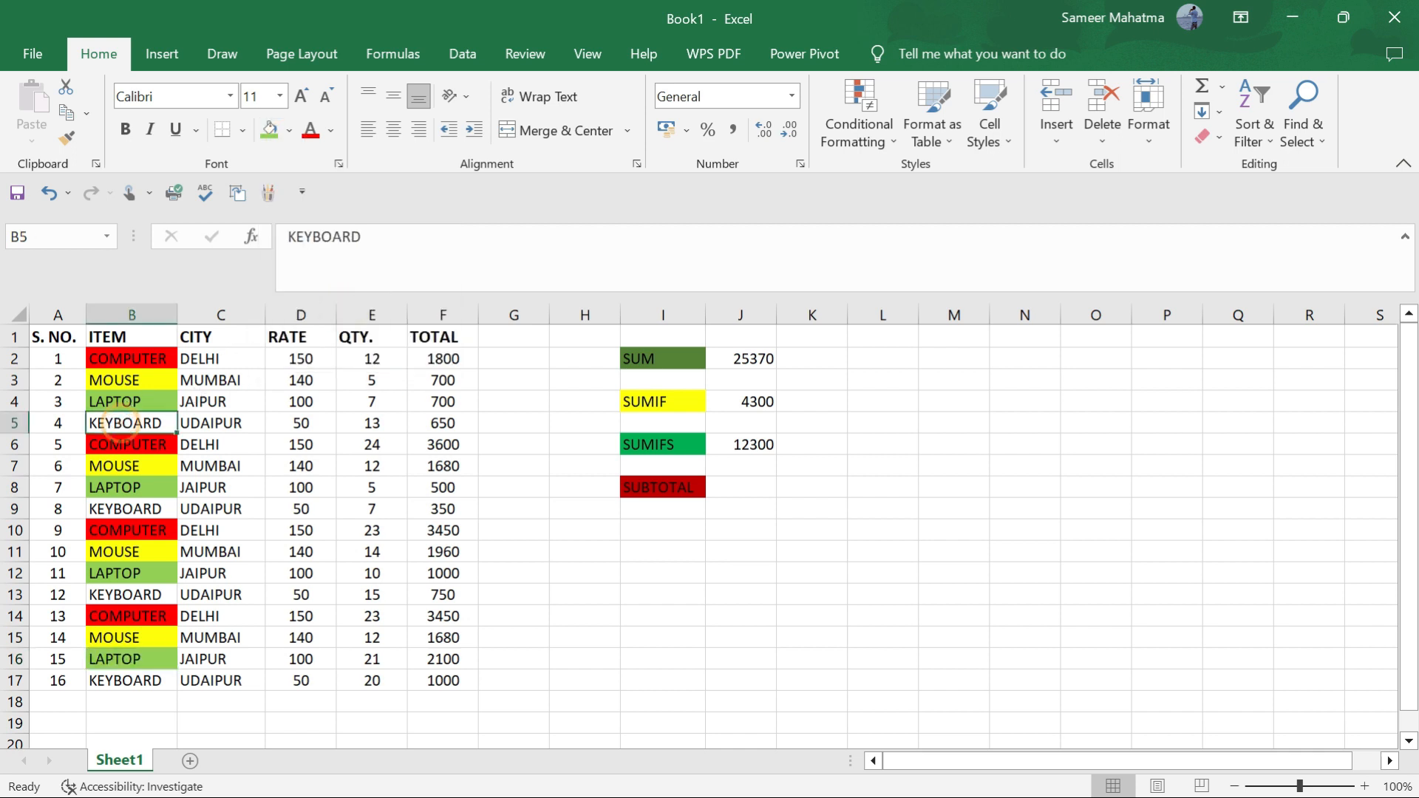
click(288, 131)
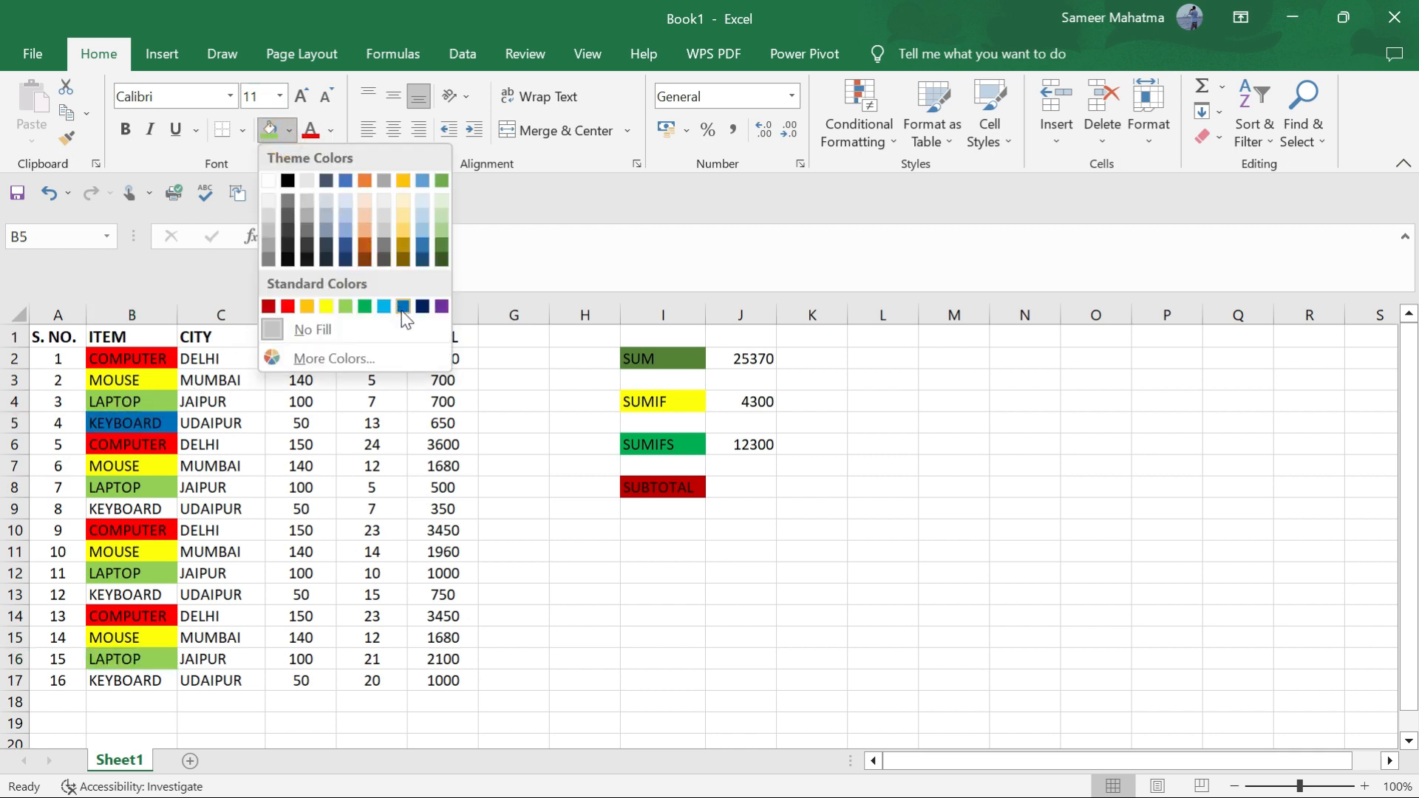
click(403, 306)
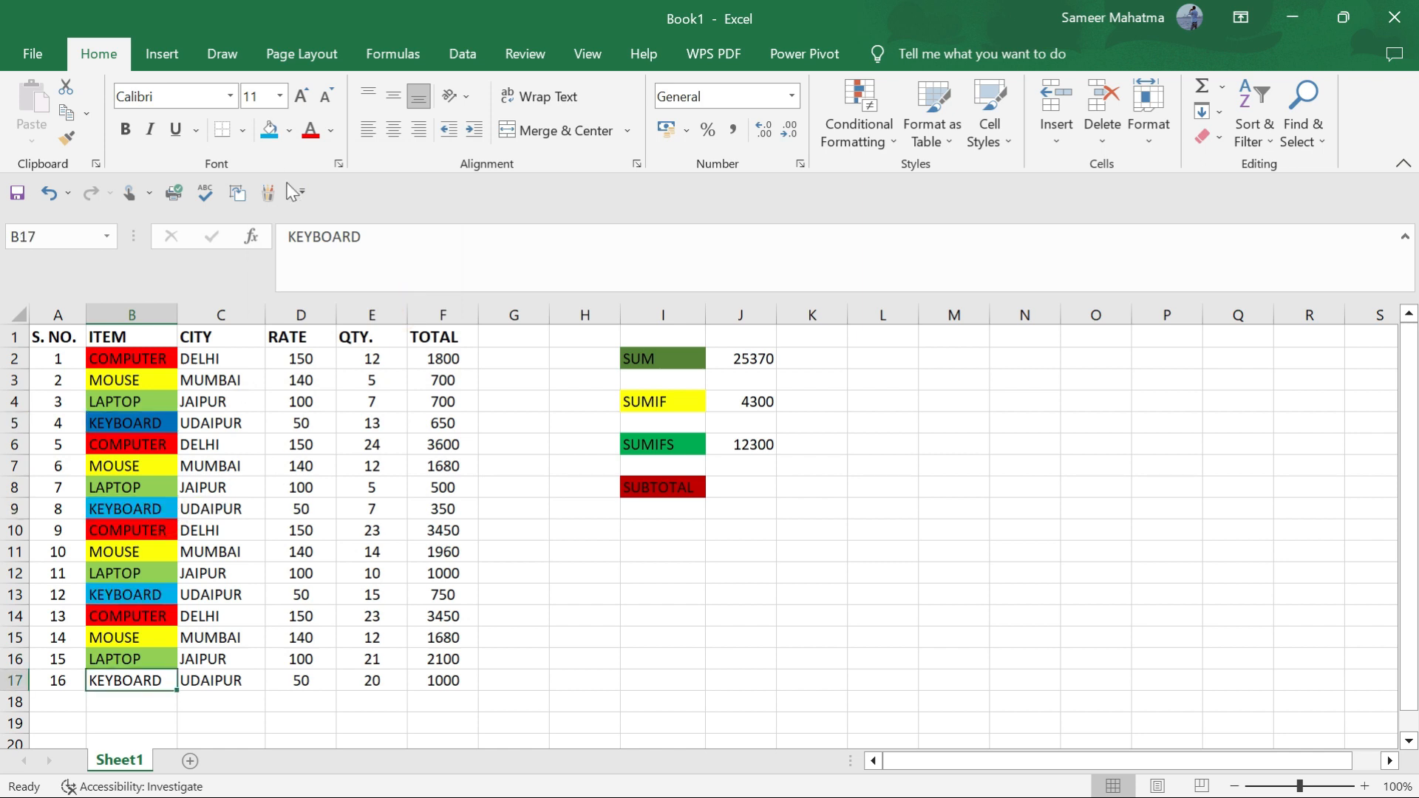
click(288, 132)
click(385, 307)
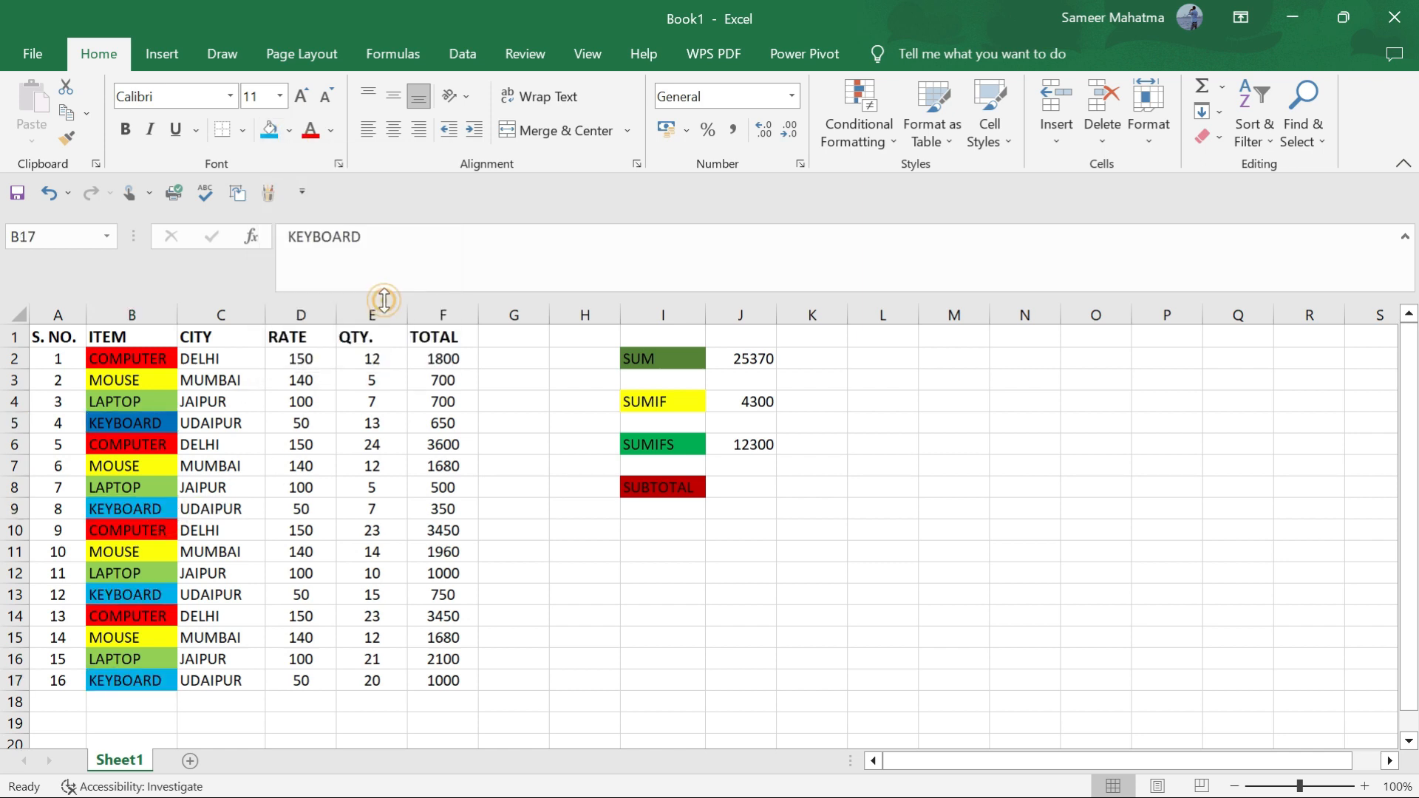
click(156, 421)
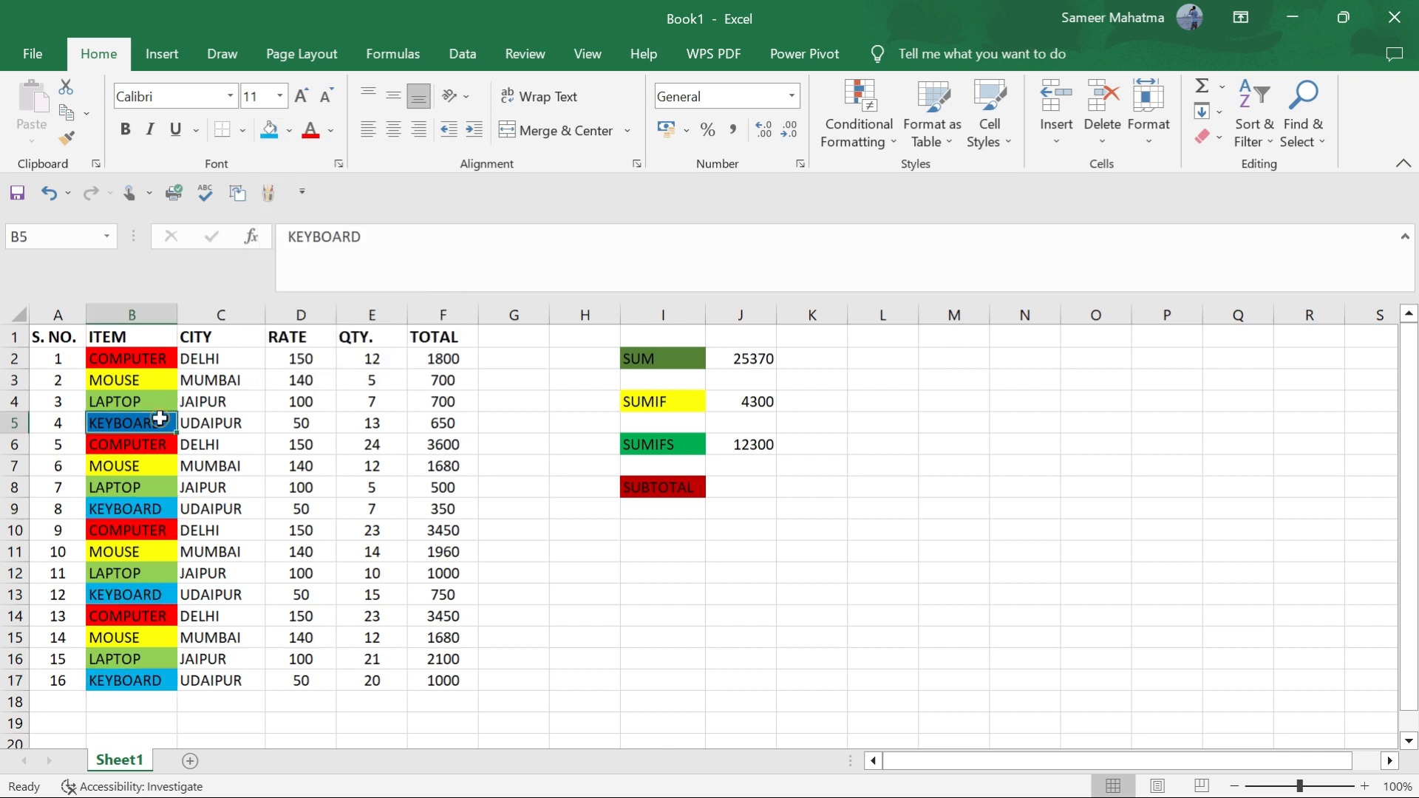
click(289, 131)
click(383, 308)
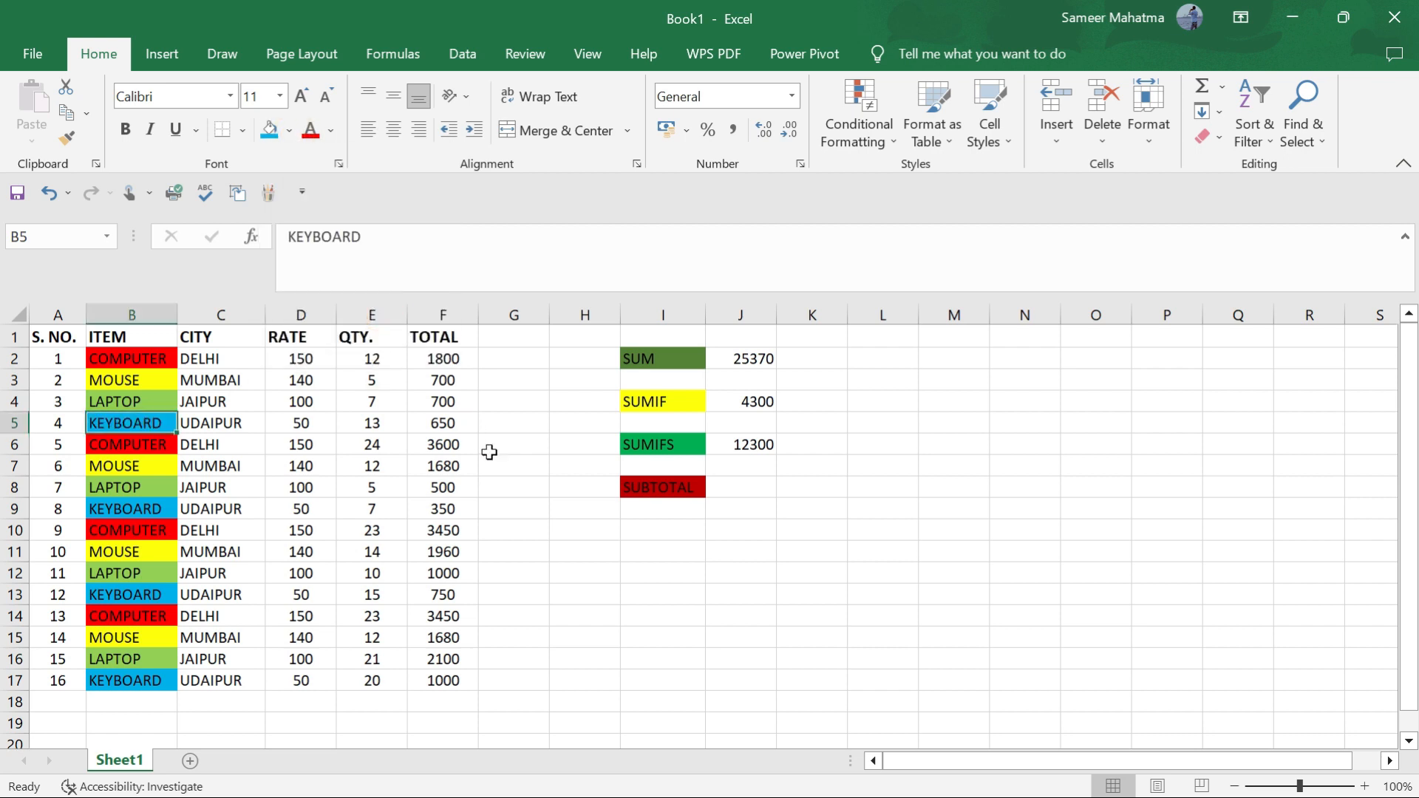
click(558, 553)
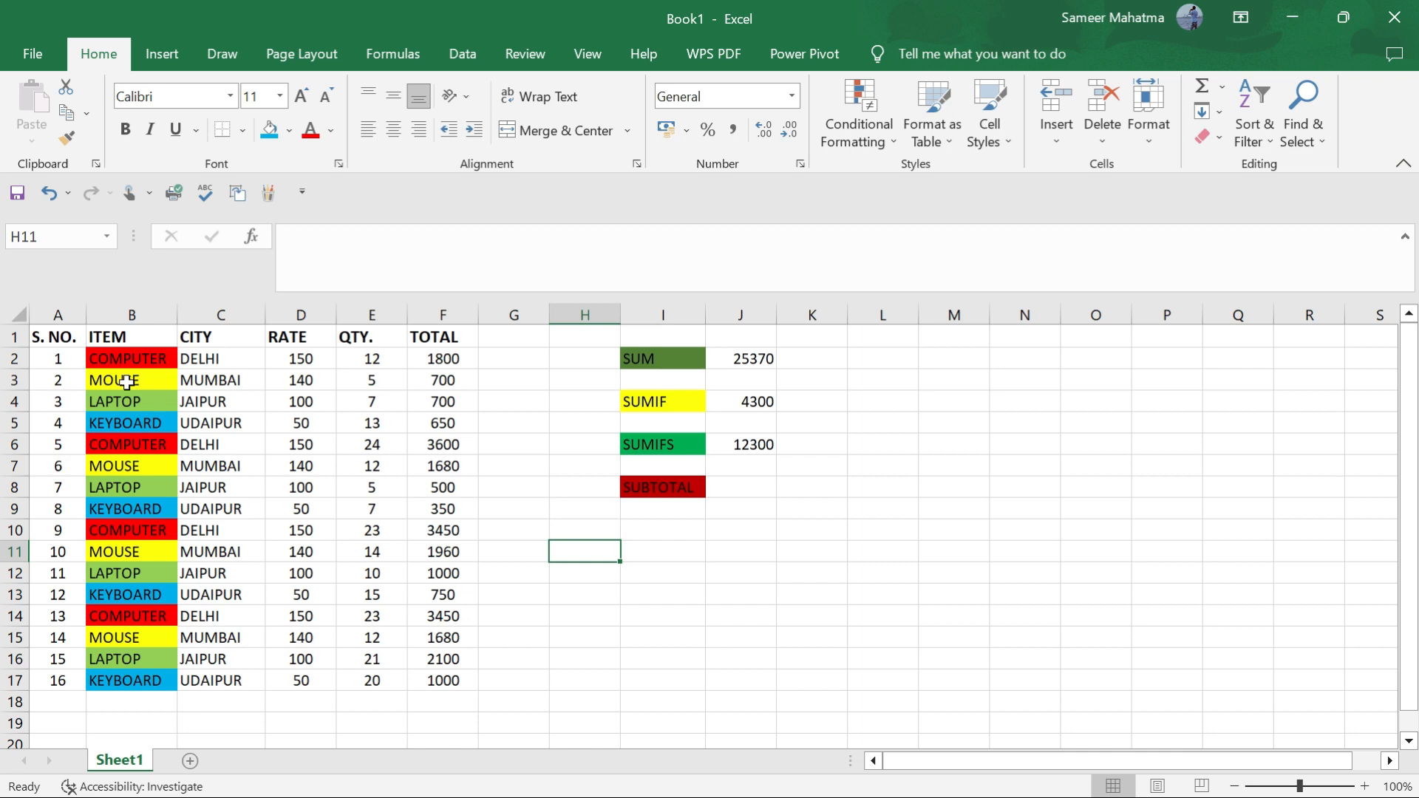
Filter the sales table by the yellow cell color of the MOUSE item in B3
right_click(149, 384)
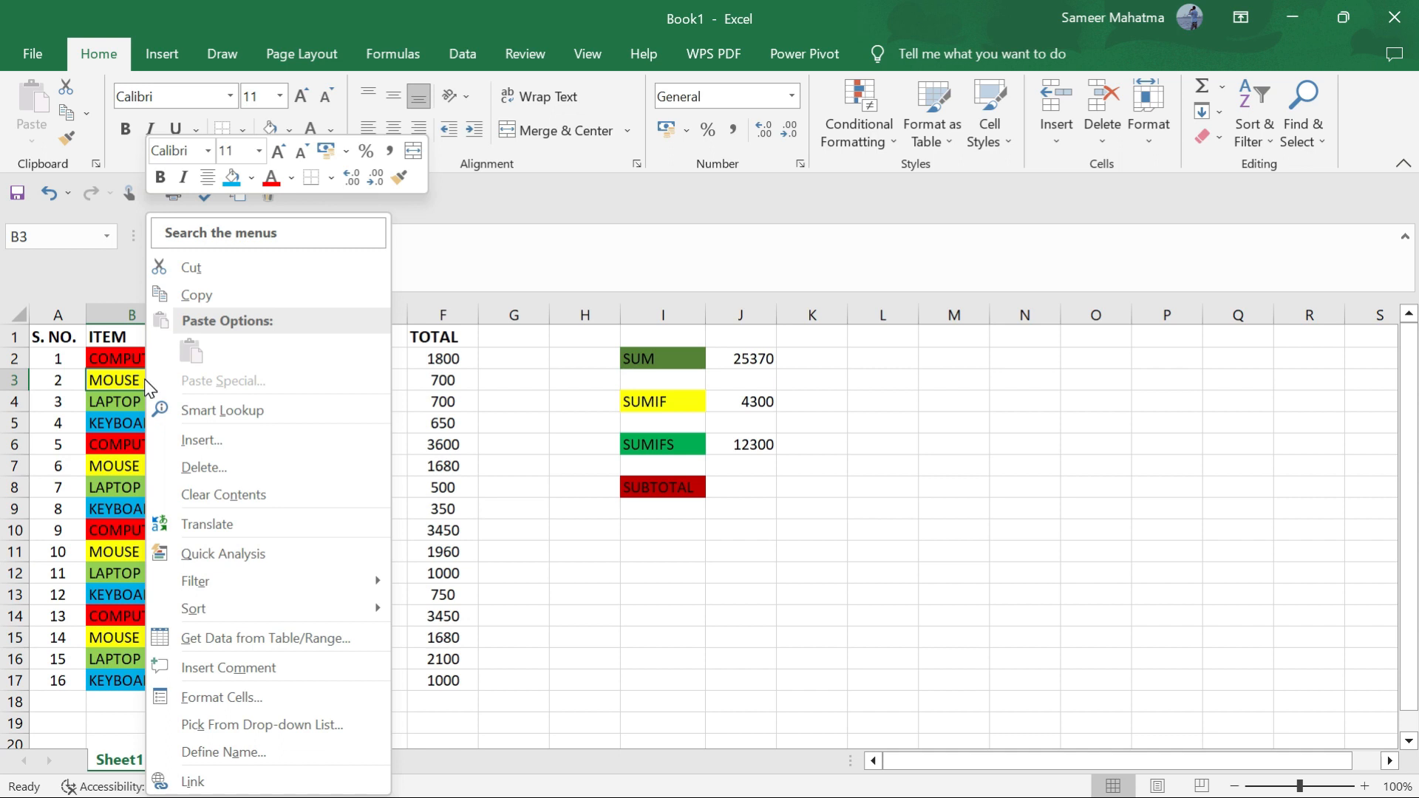
mouse_move(222, 586)
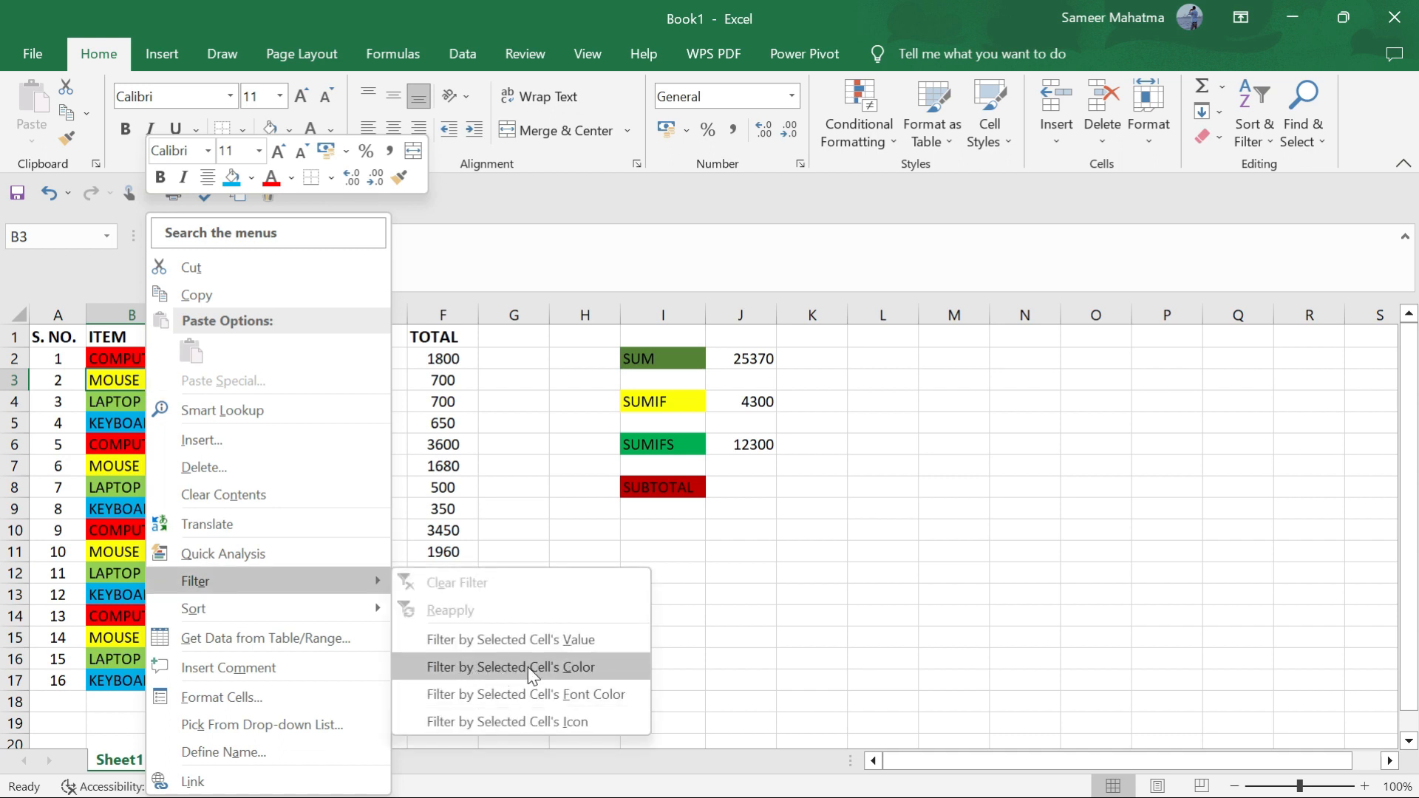
click(571, 668)
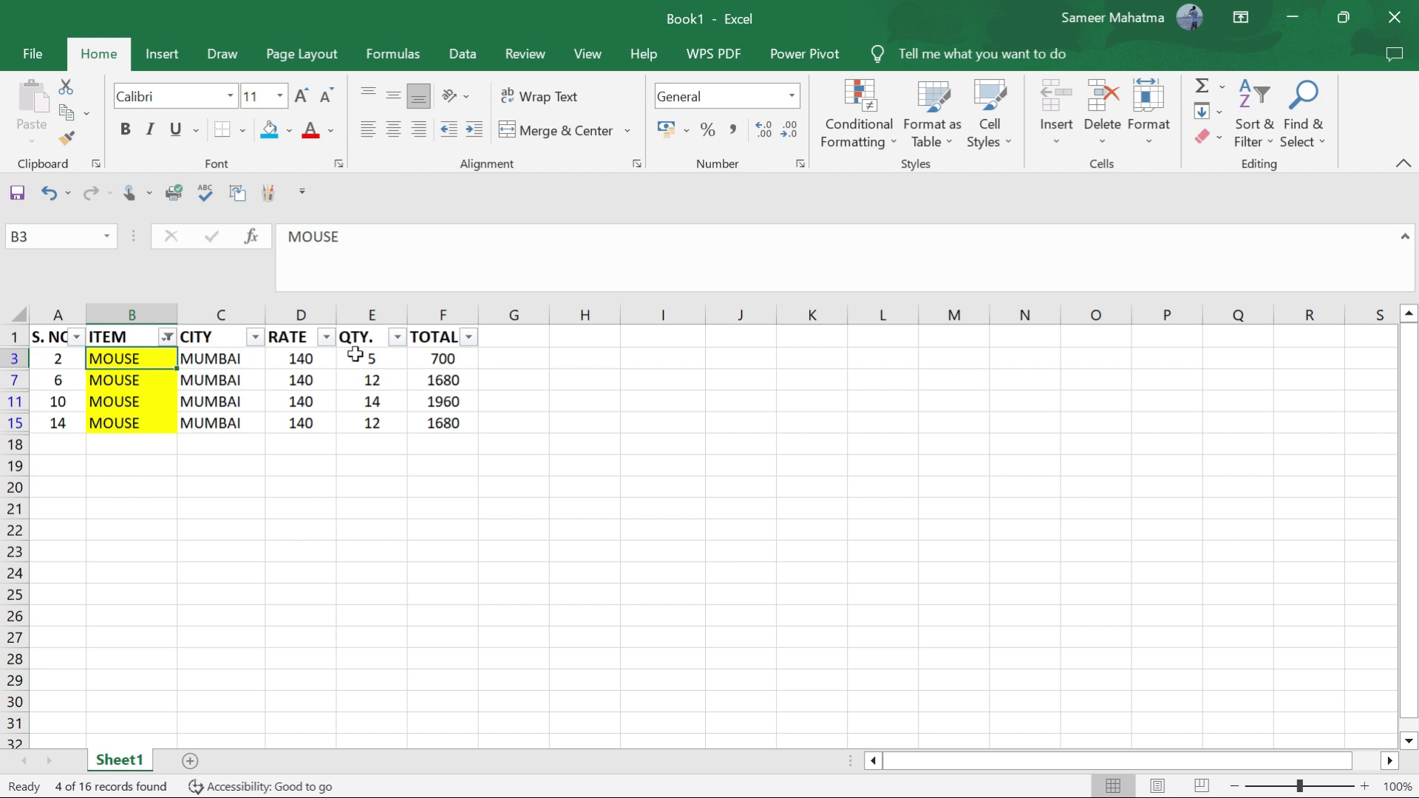
Enter =SUM(F3:F15) in F18 to total the TOTAL column below the filtered MOUSE rows
click(437, 447)
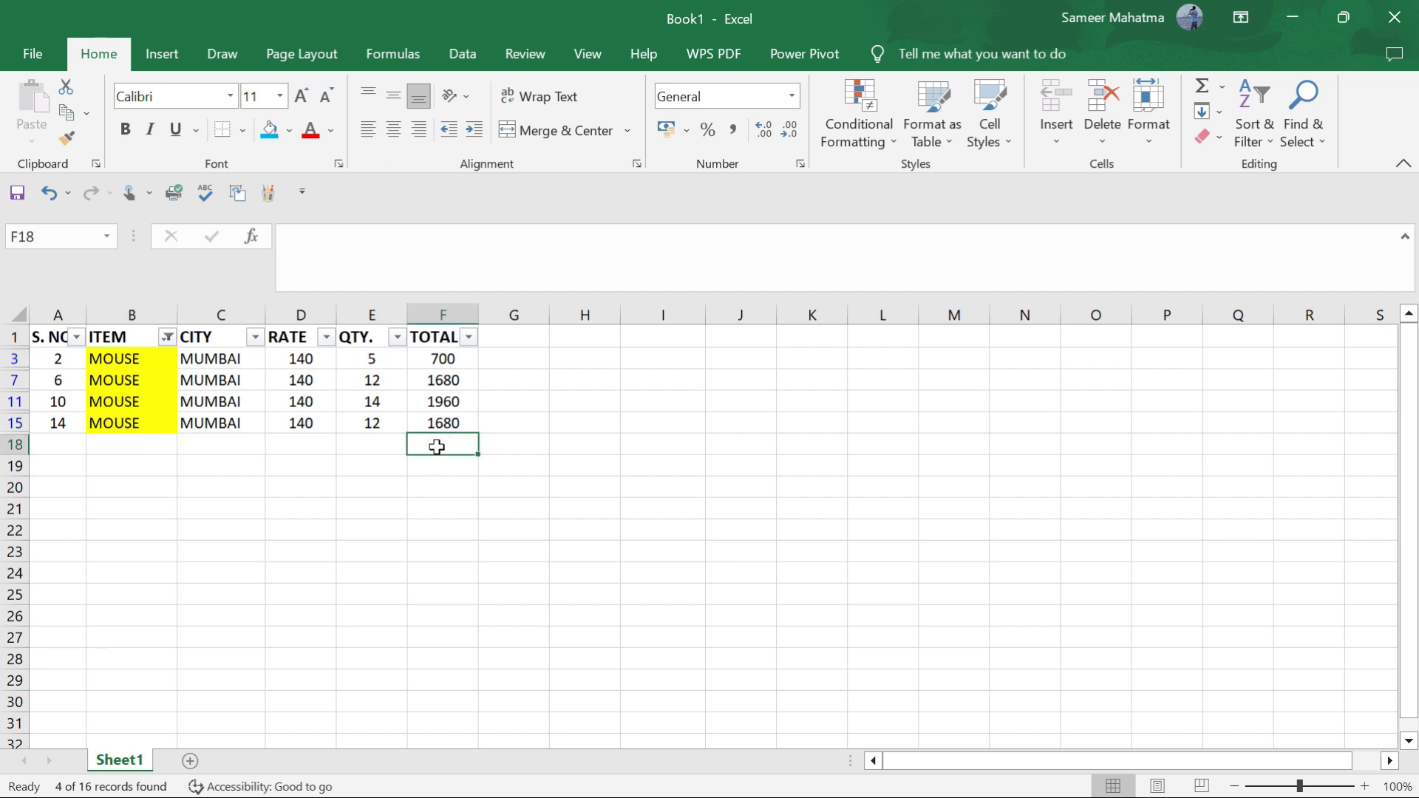
text(=SUM()
drag(442, 357, 449, 414)
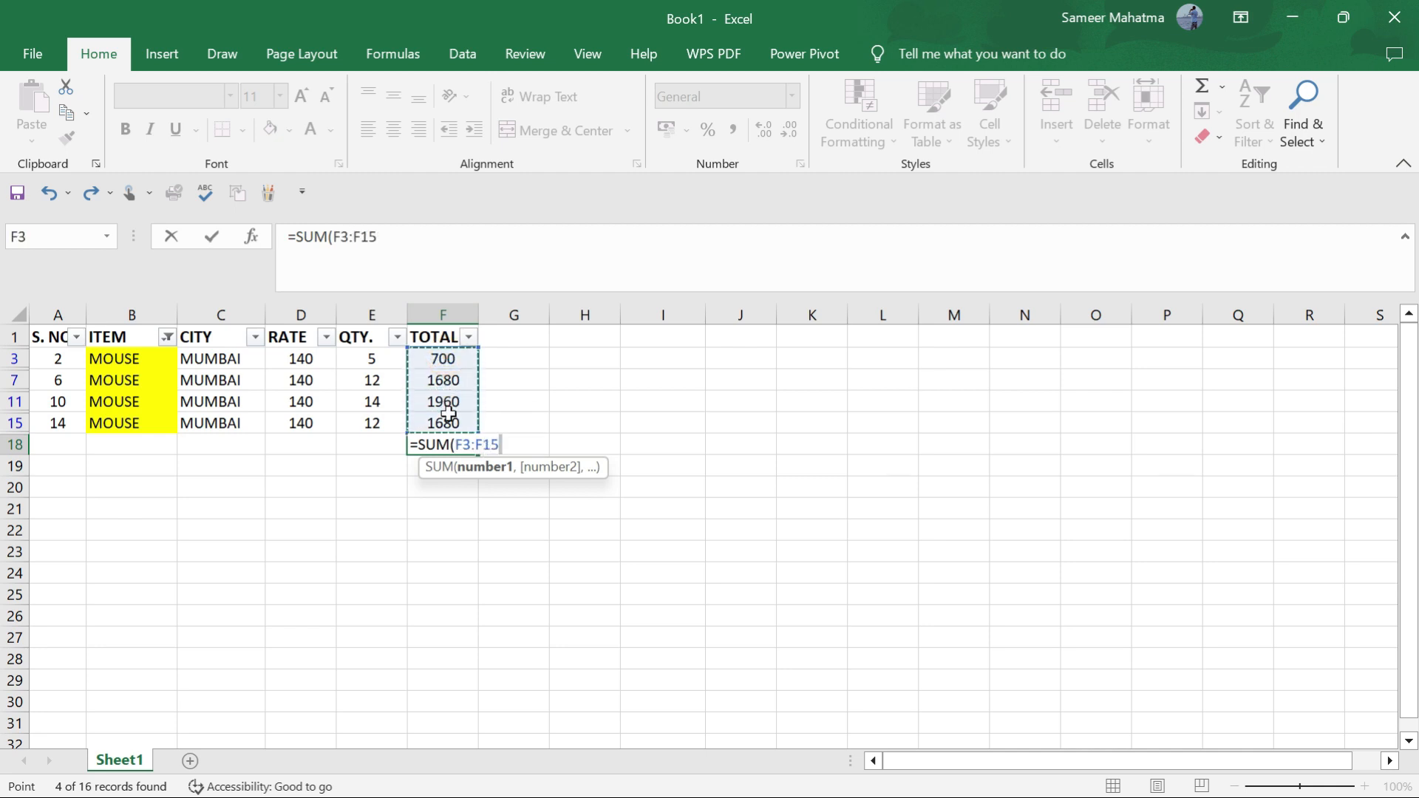
text())
key(Return)
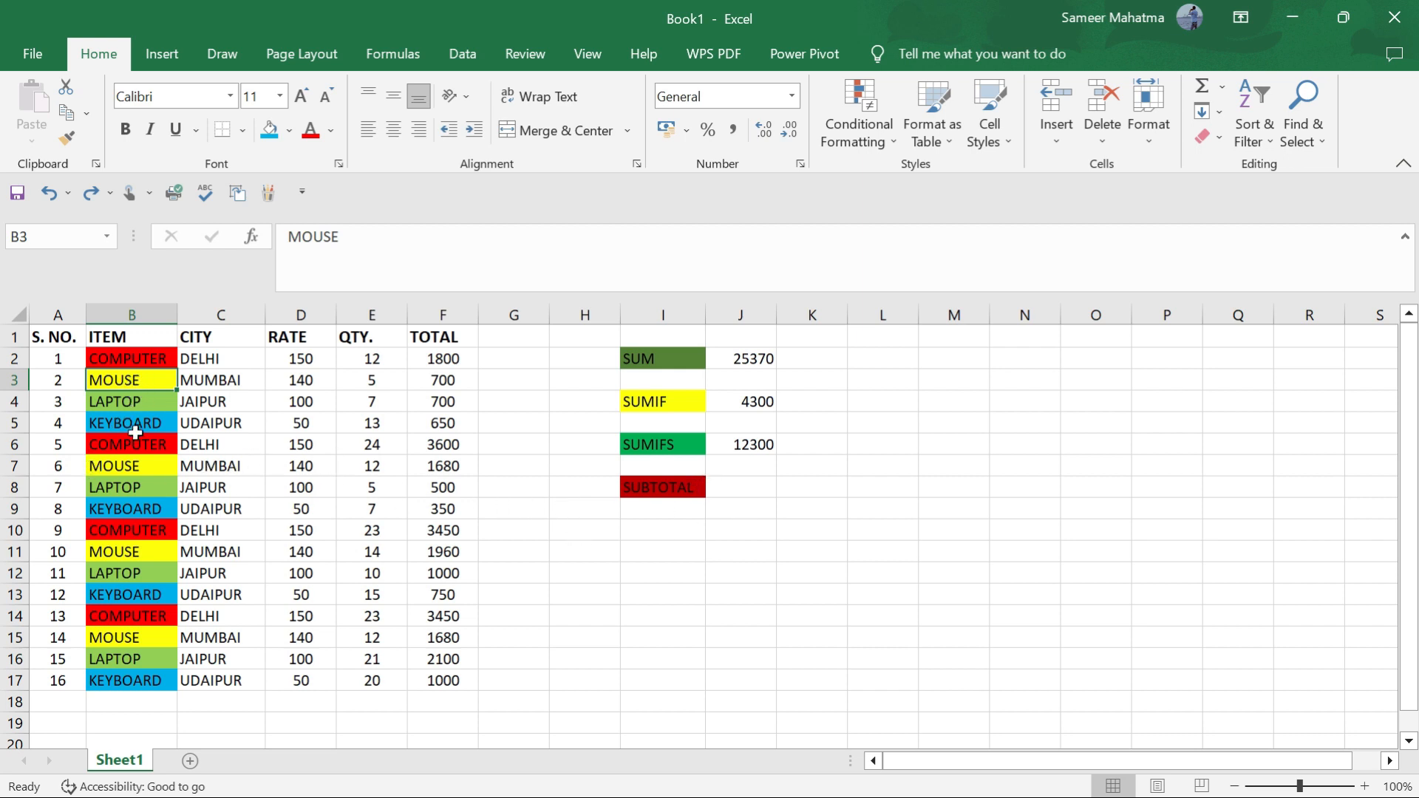
Filter the sales table by the blue cell color of the KEYBOARD item in B5
click(147, 423)
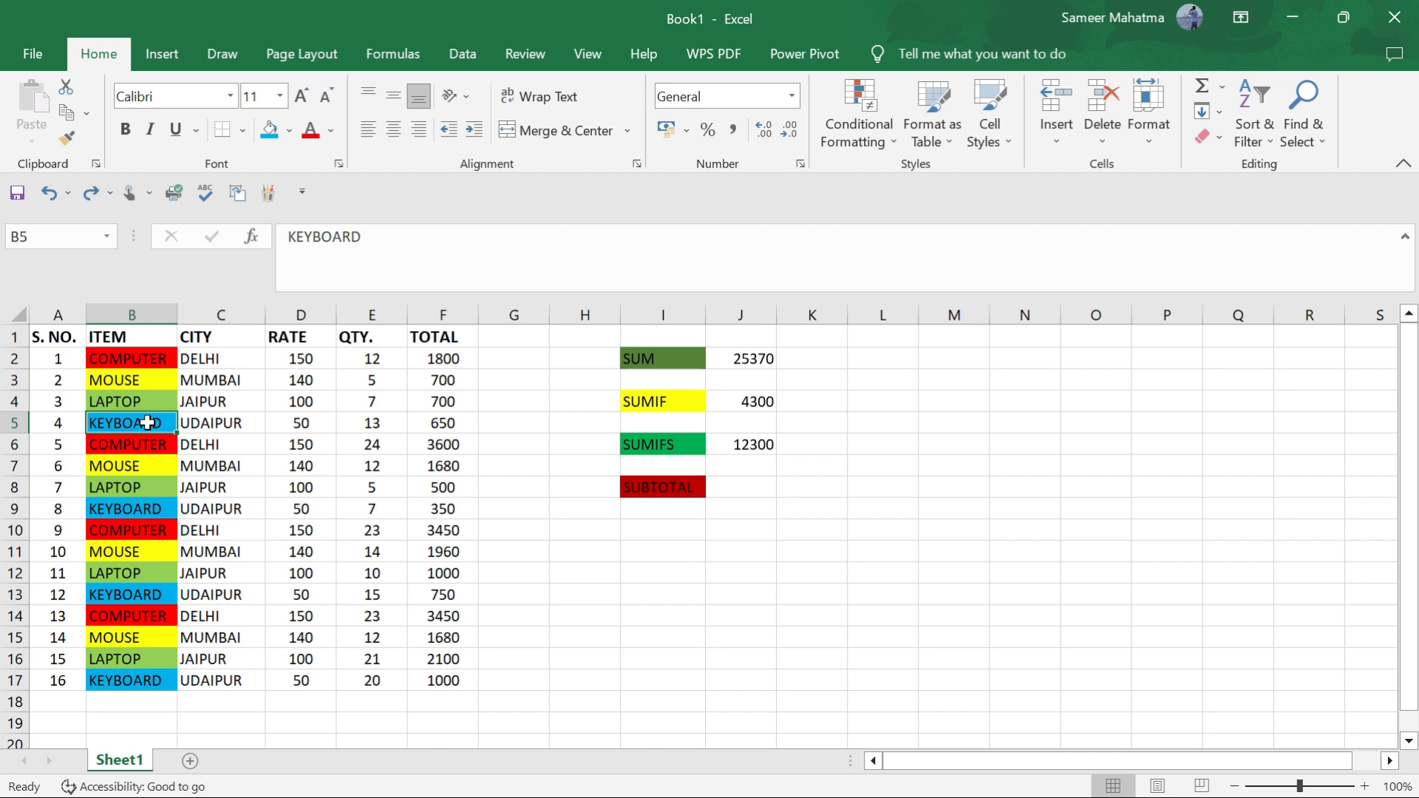
right_click(148, 423)
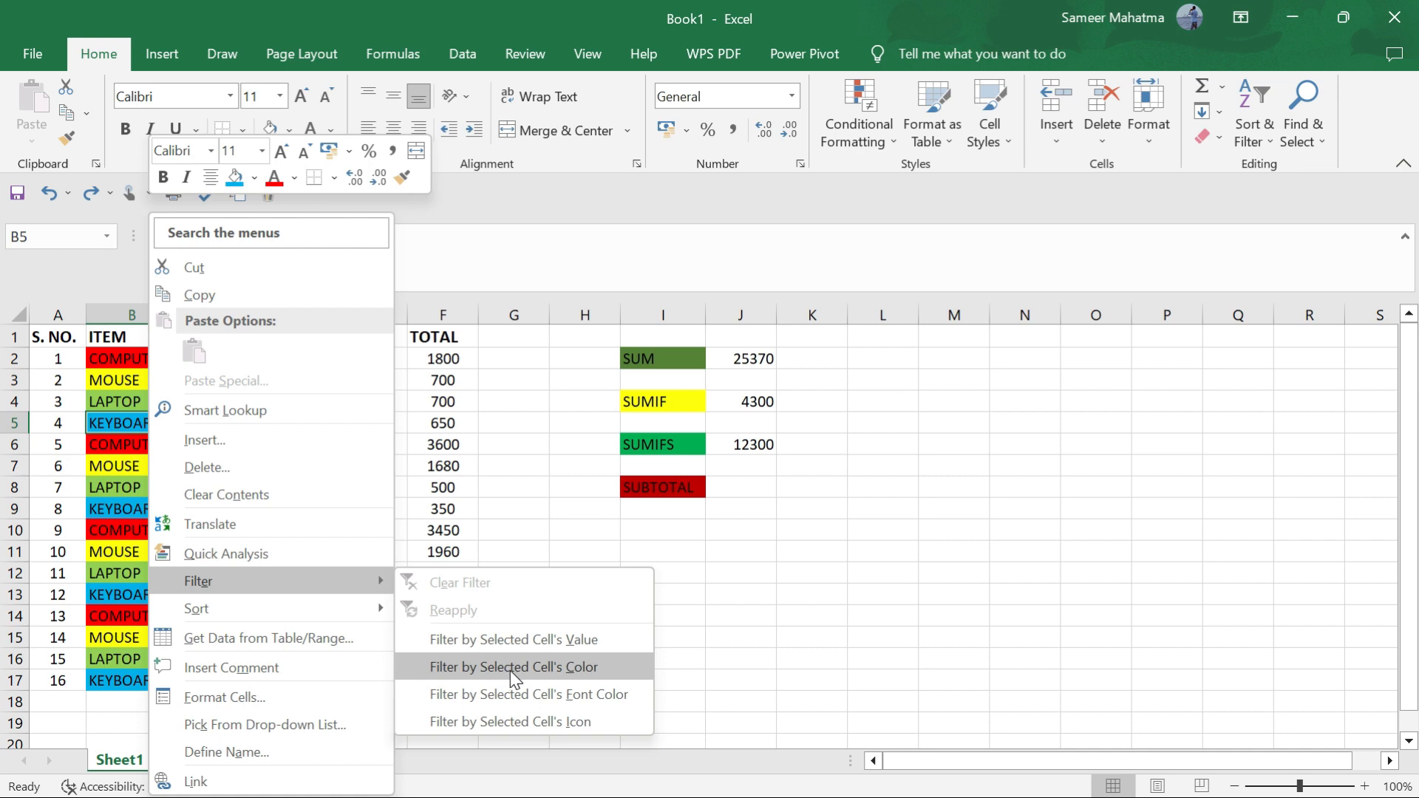
click(562, 668)
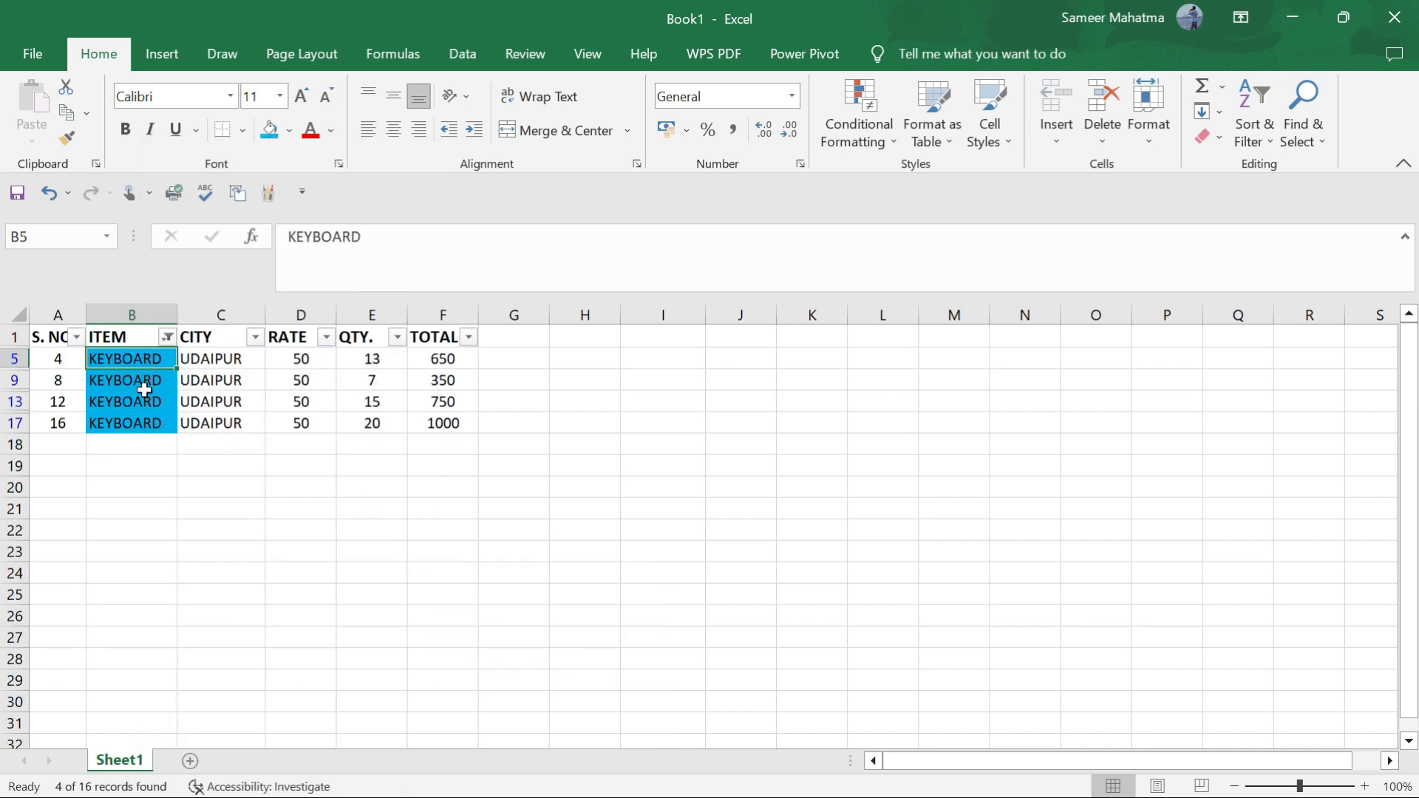
Try =SUM(F5:F17) in F18 below the filtered KEYBOARD rows, and undo both the formula and the color filter
click(443, 444)
text(=SUM()
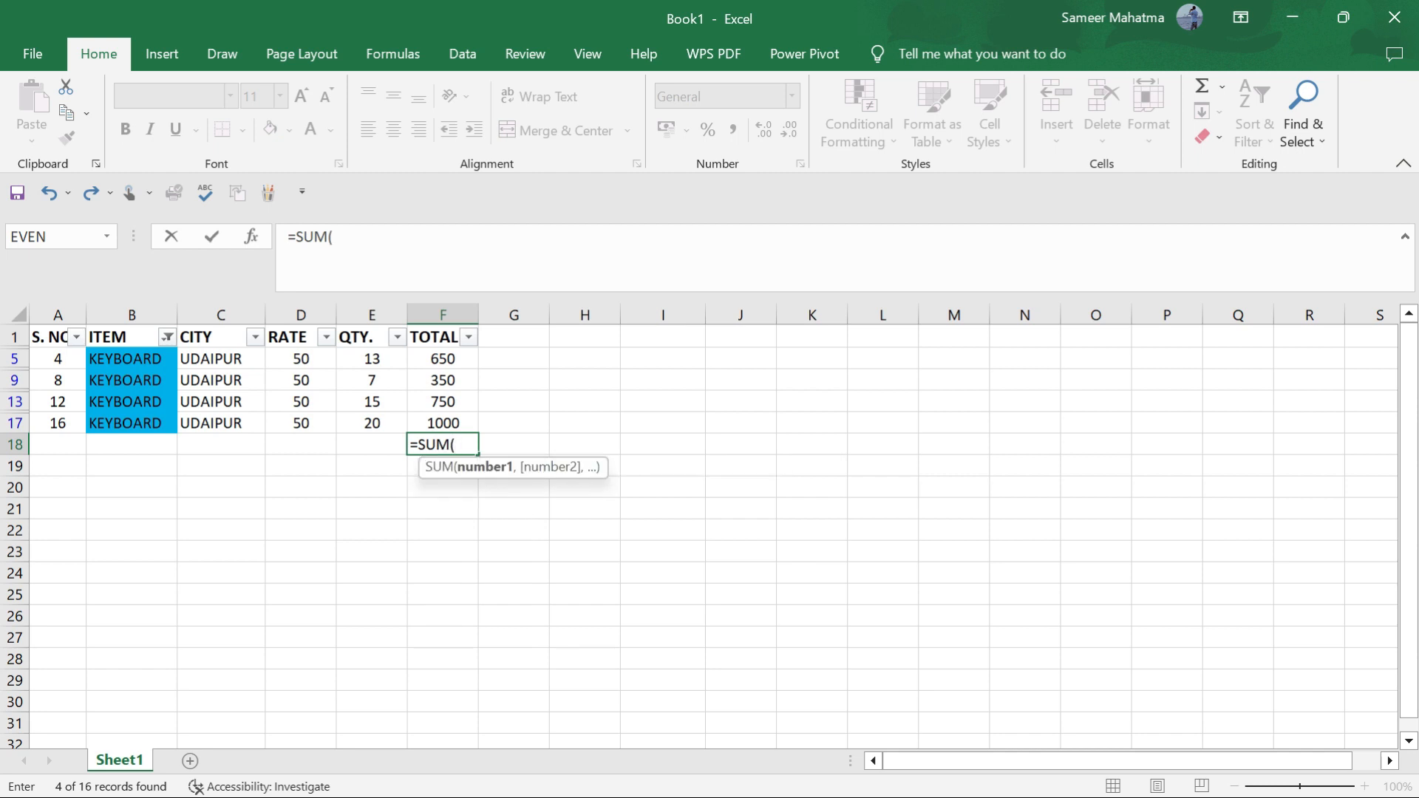
drag(429, 359, 445, 425)
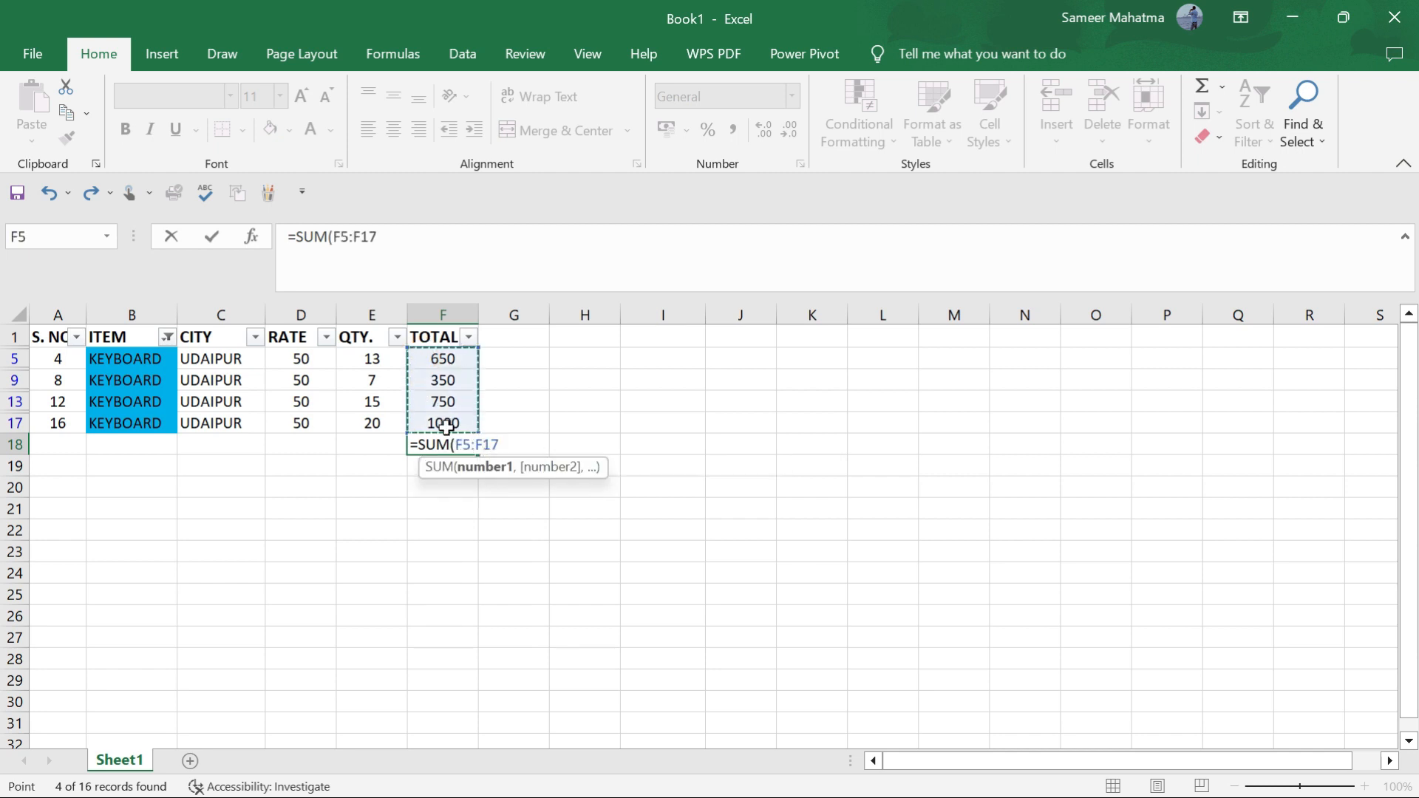
key(Return)
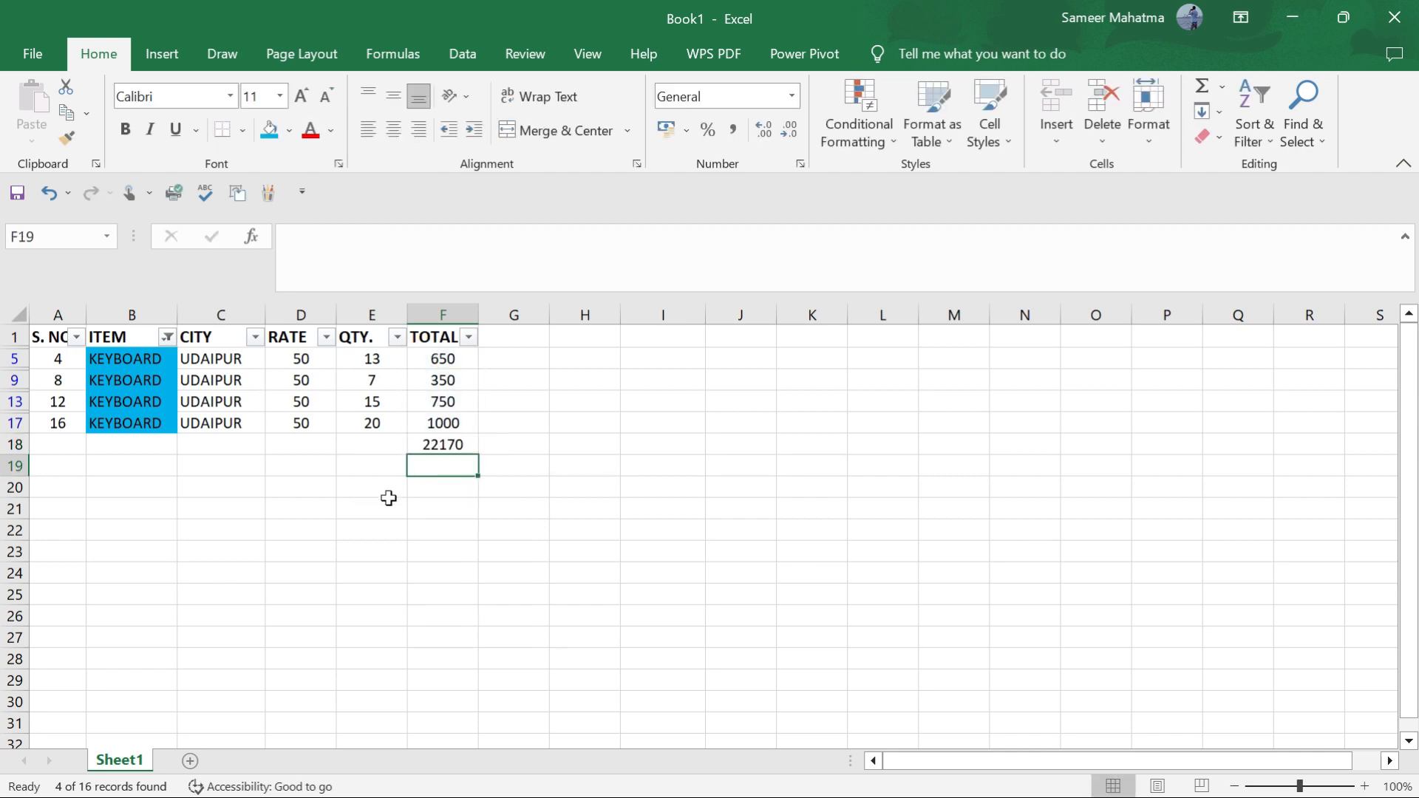
key(ctrl+z)
key(ctrl+z)
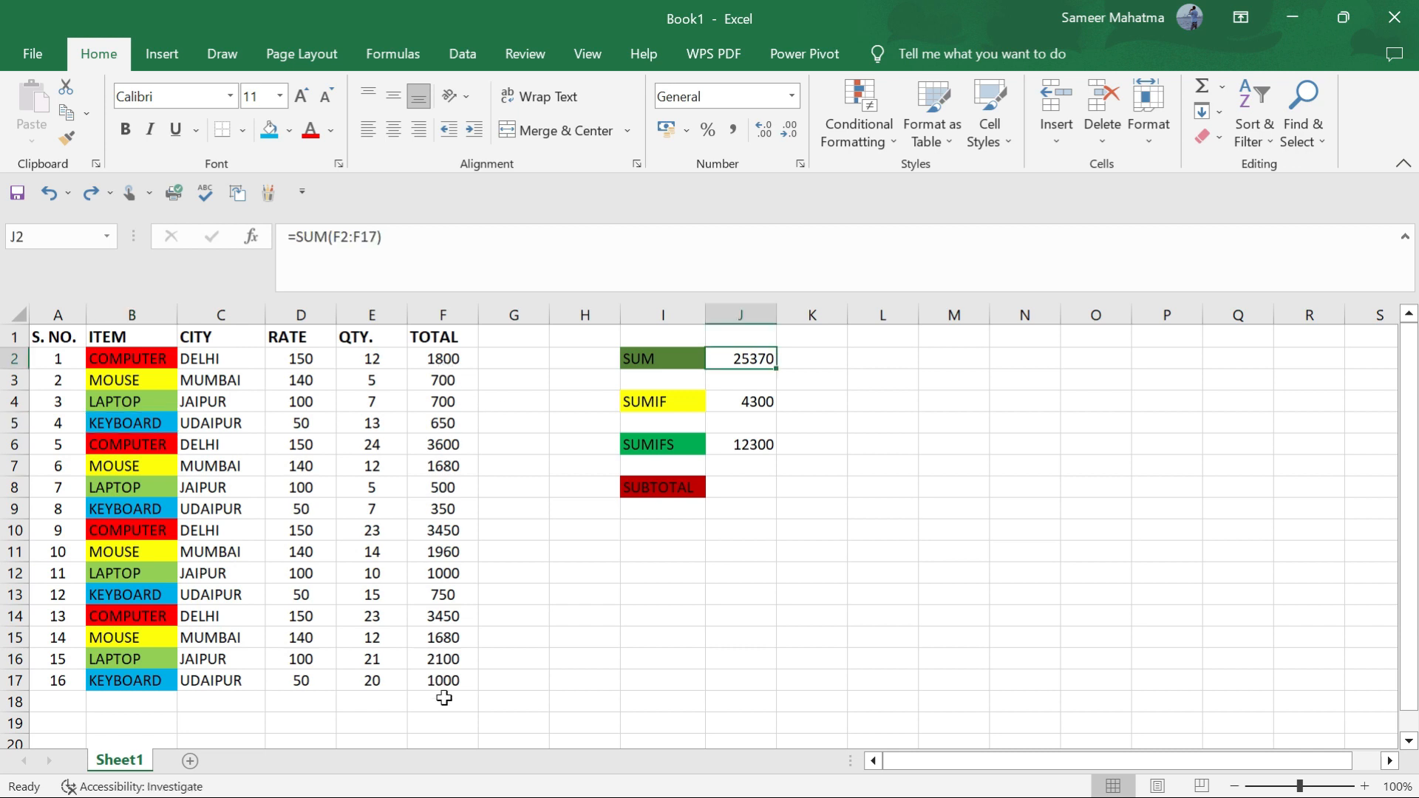
Review the SUMIF formula in J4 and the SUMIFS formula in J6
click(751, 400)
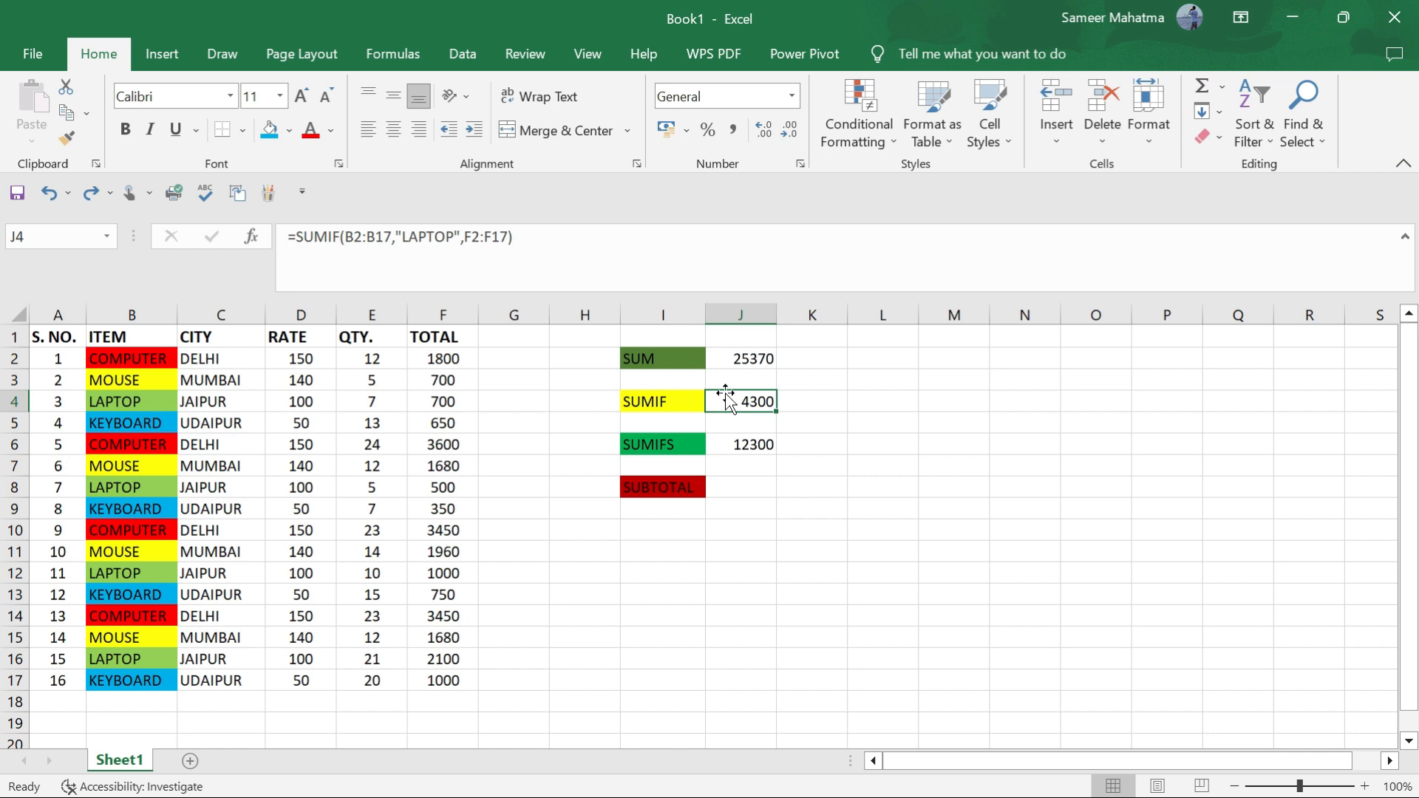
click(739, 446)
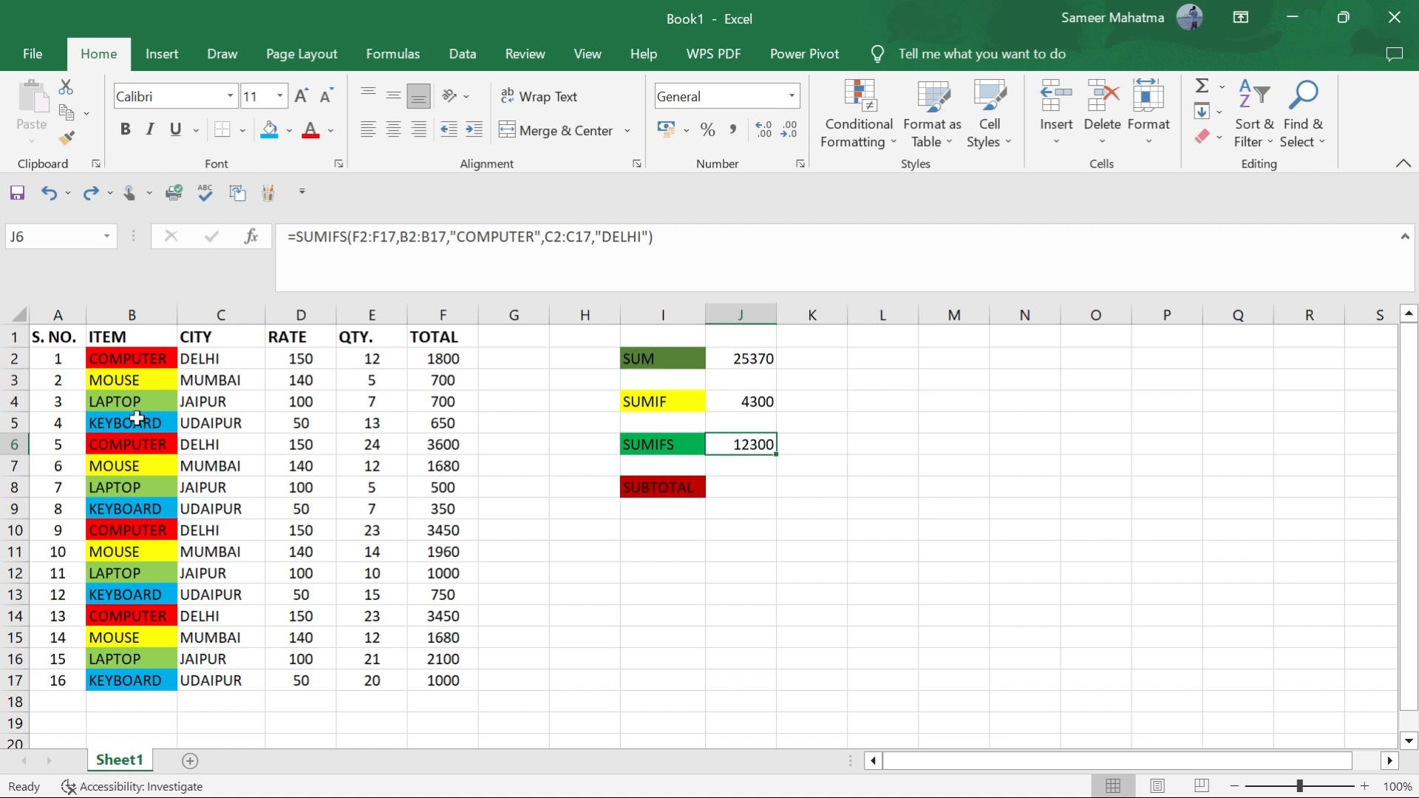
Filter the sales table by the red cell color of the COMPUTER item in B6, and undo the filter
right_click(139, 447)
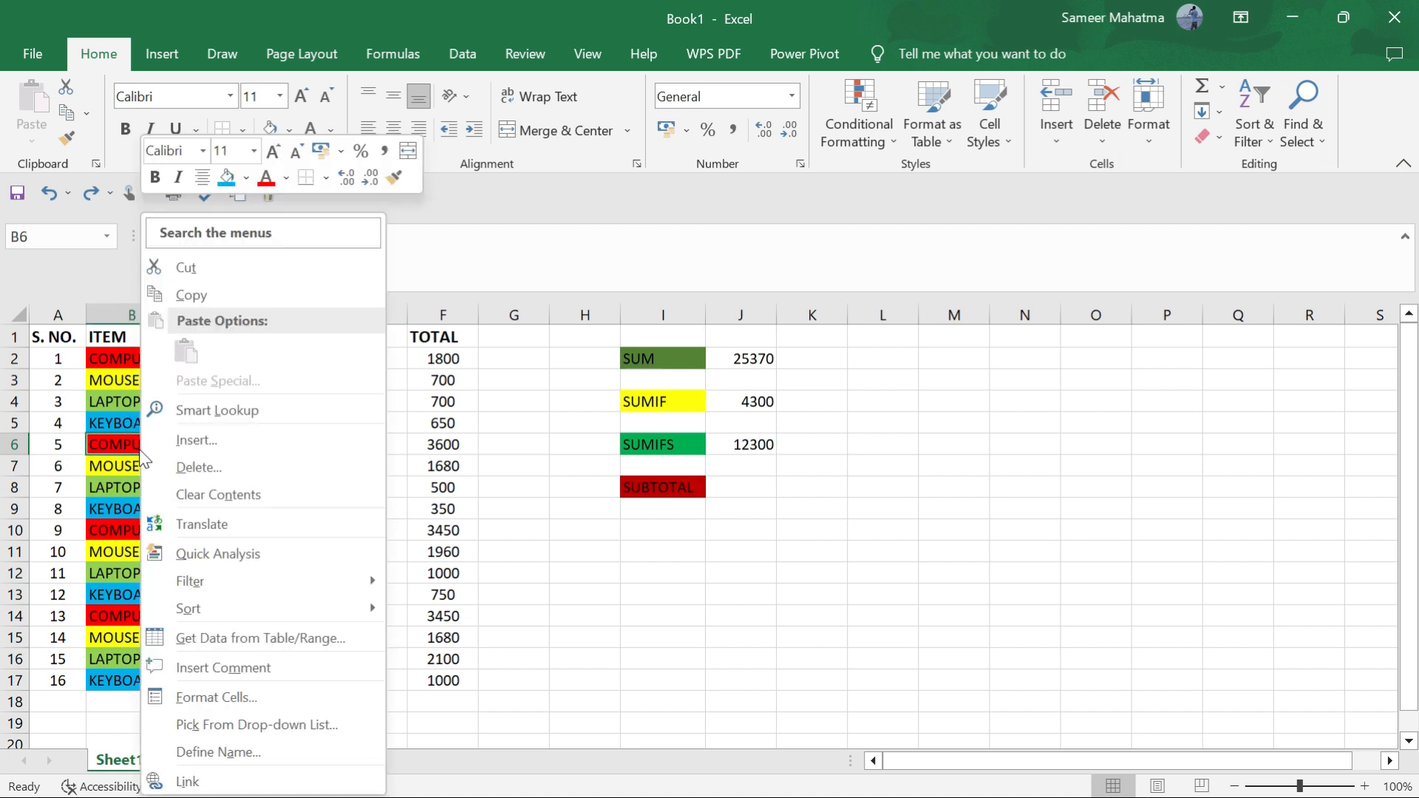
click(111, 446)
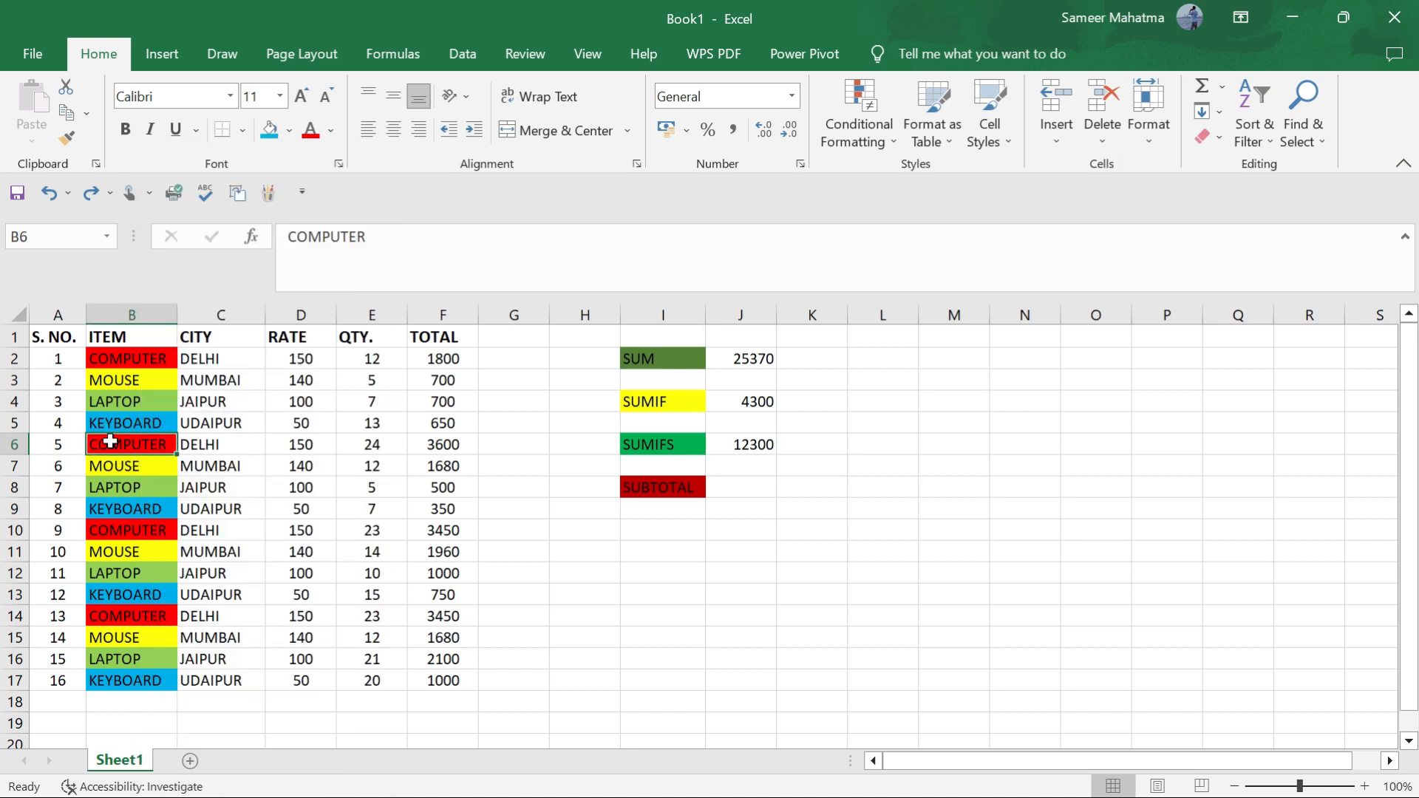
right_click(111, 443)
mouse_move(191, 580)
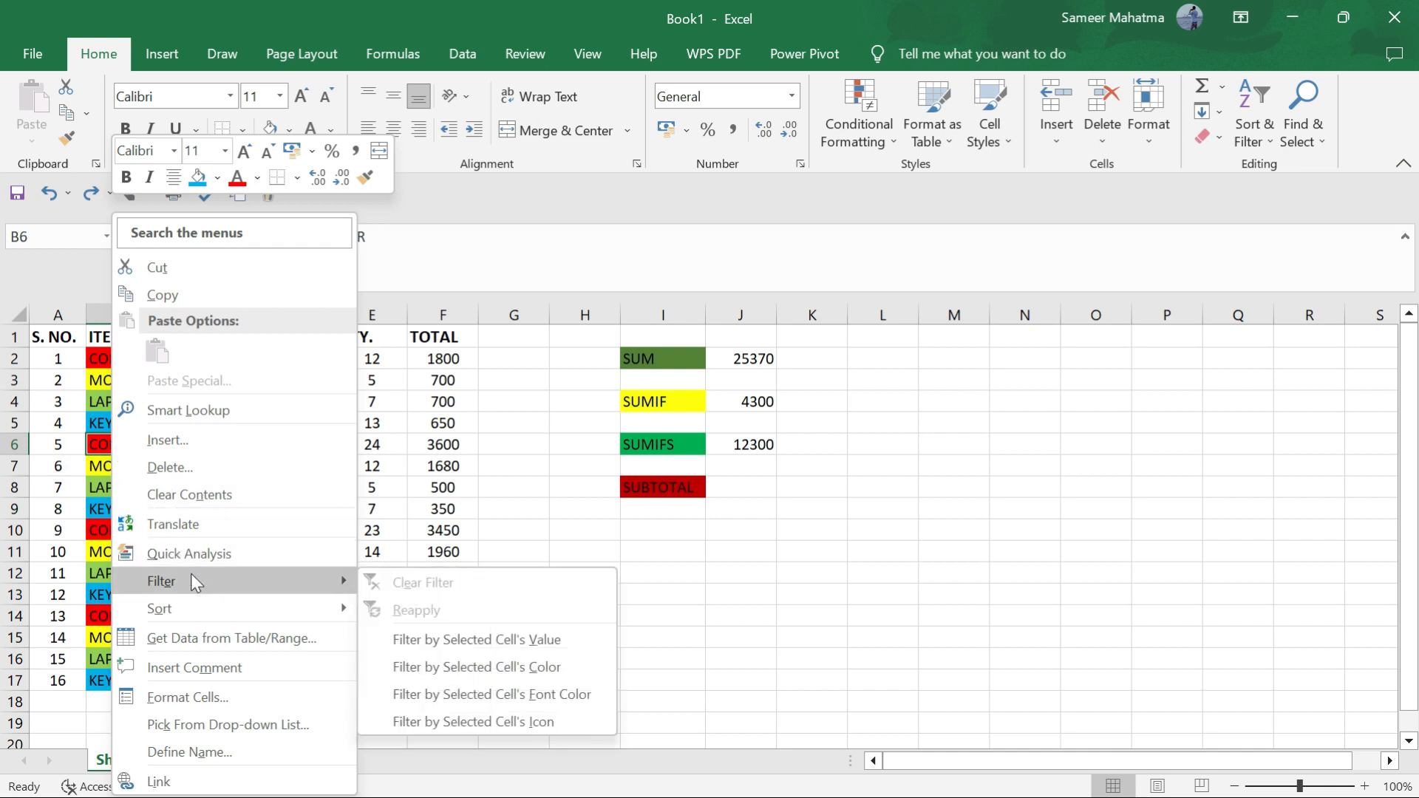
click(543, 667)
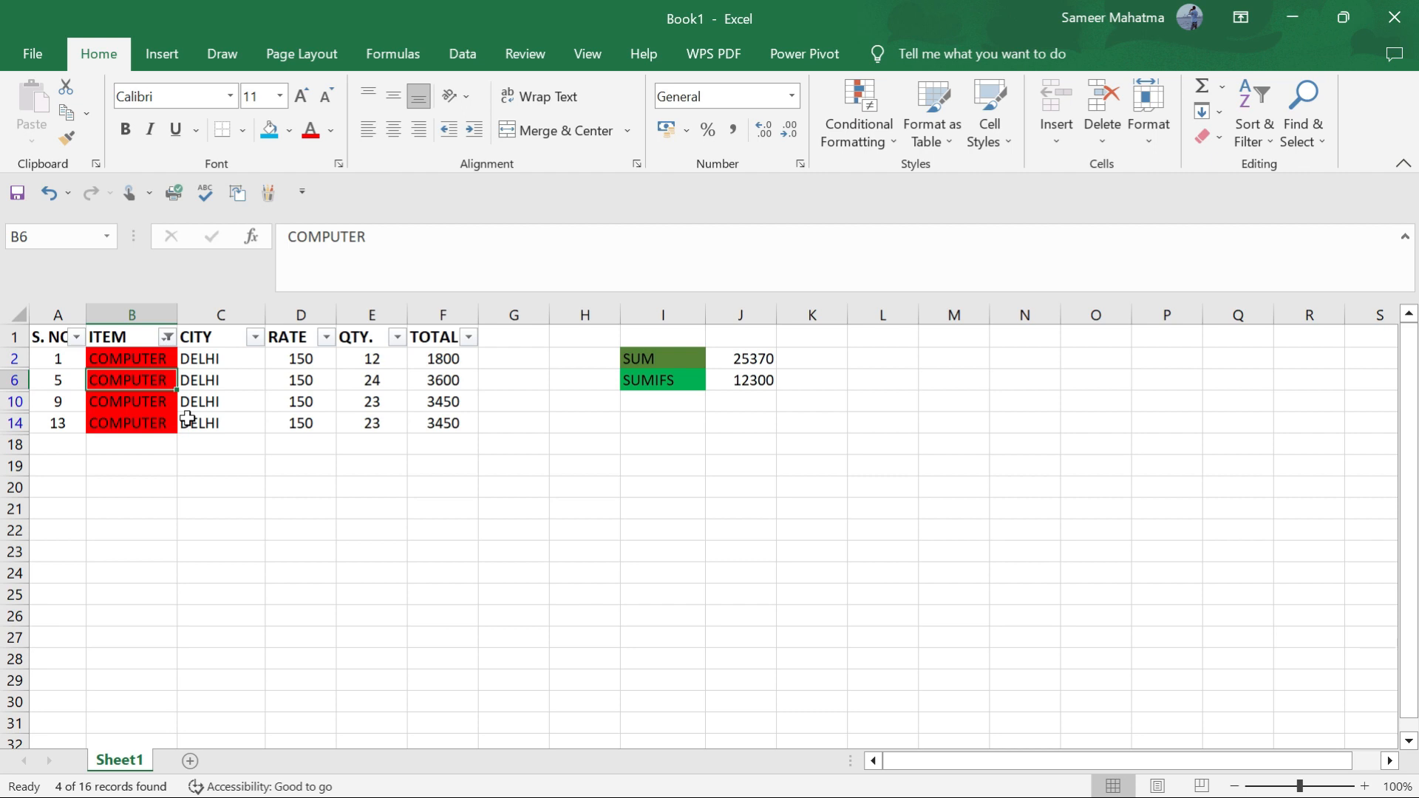
key(ctrl+z)
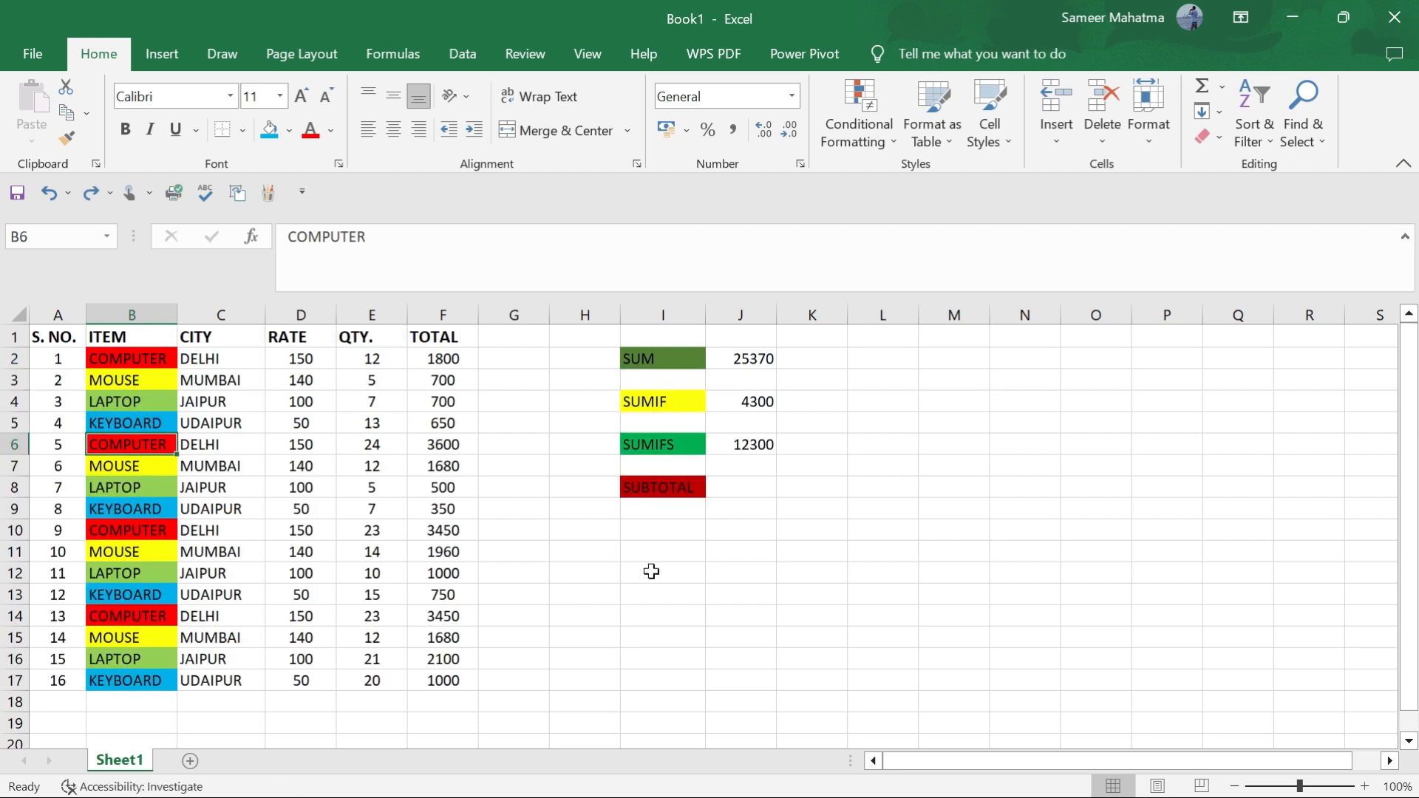